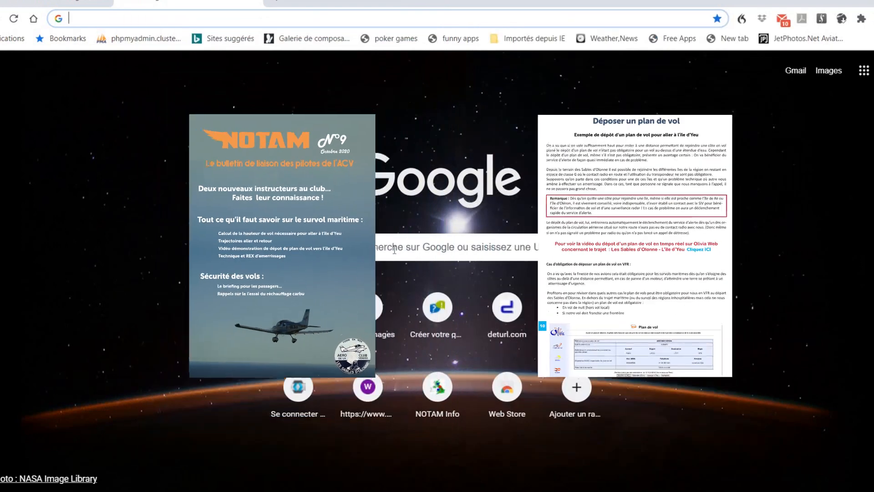
# Step: Search Google for OLIVIA and open the OLIVIA aeronautical information site
pyautogui.click(395, 250)
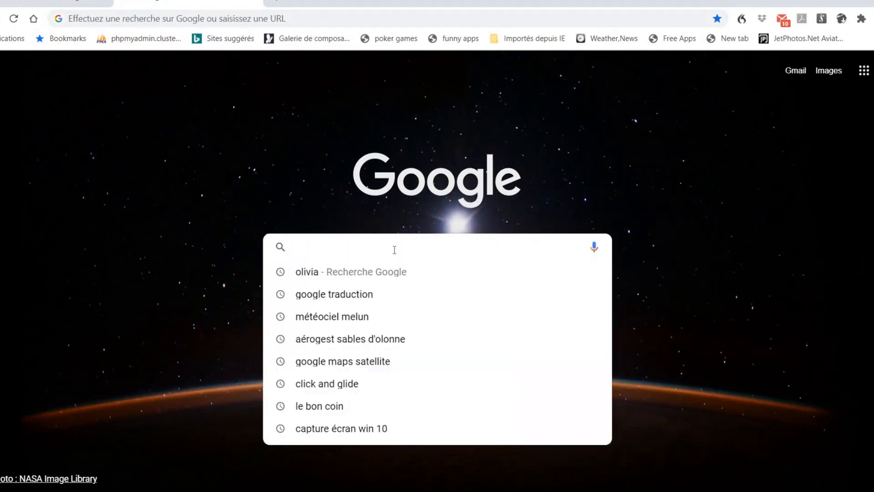
pyautogui.write('OLIVIA')
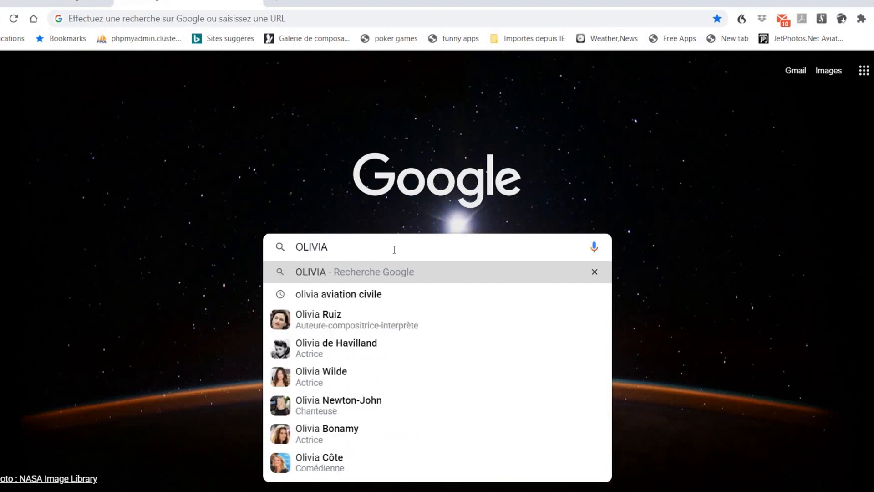
pyautogui.press('Return')
pyautogui.click(87, 182)
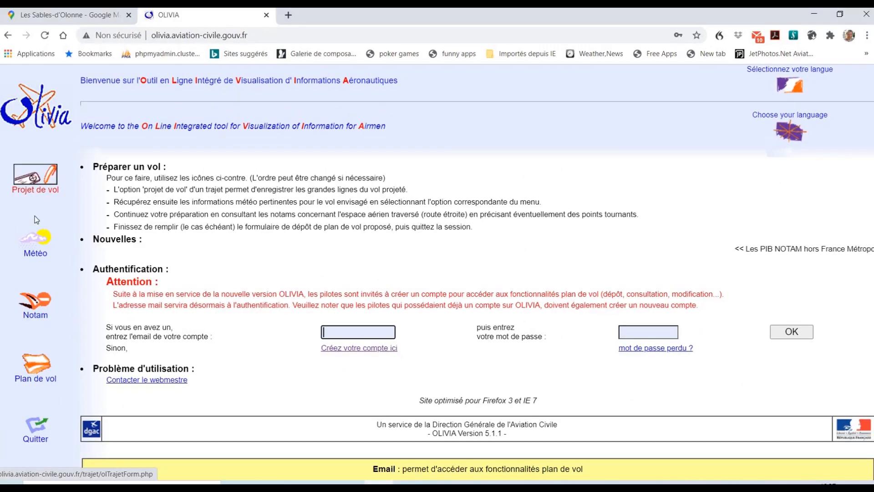
# Step: Look through the flight project, weather and NOTAM sections, including the bulletin for low and very low altitude zones
pyautogui.click(35, 180)
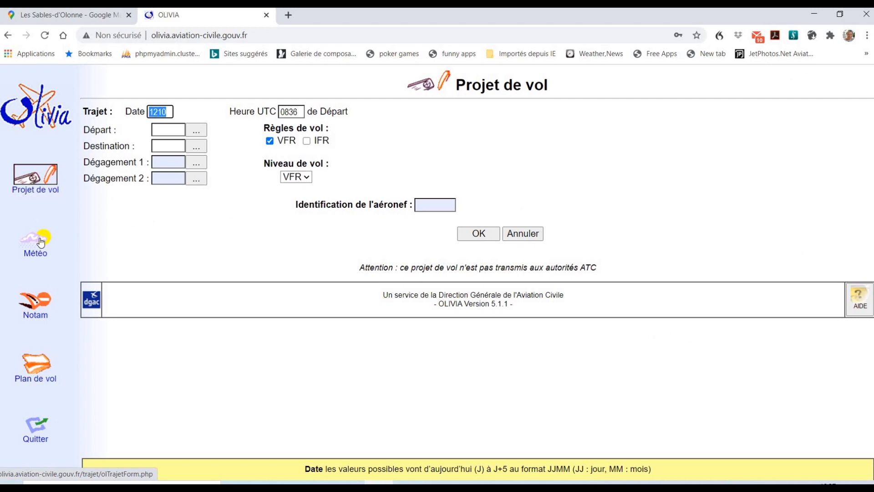
pyautogui.click(41, 241)
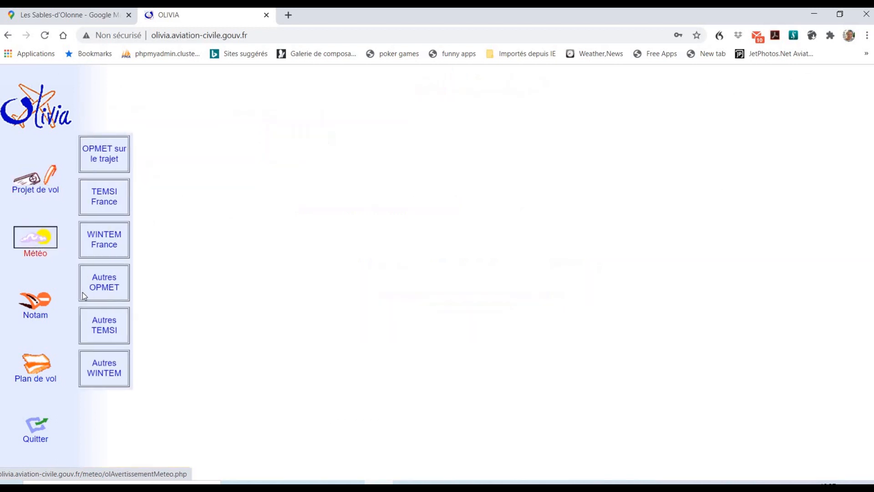
pyautogui.click(57, 305)
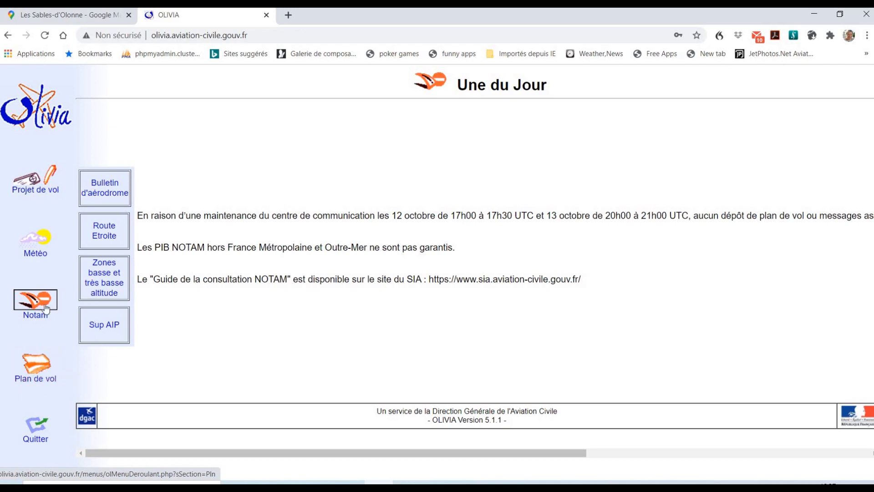
pyautogui.click(105, 279)
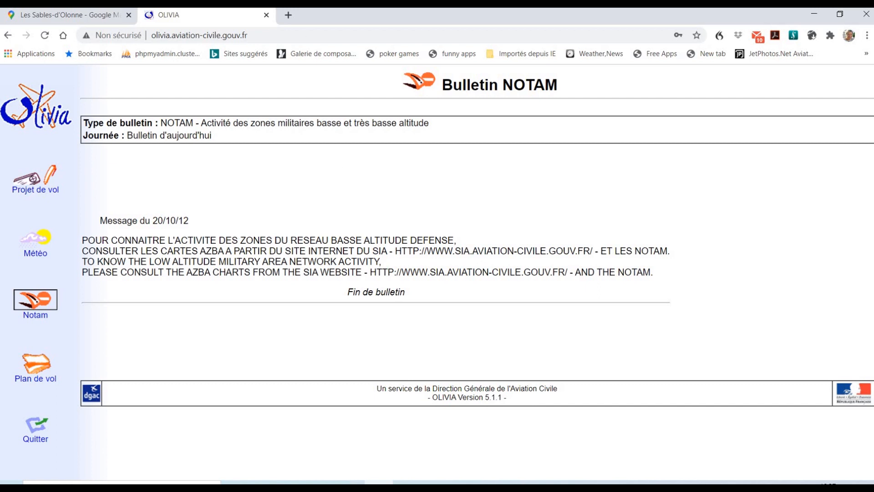
# Step: Search Google for SIA in a new tab and open the SIA aeronautical information site
pyautogui.hotkey('ctrl', 't')
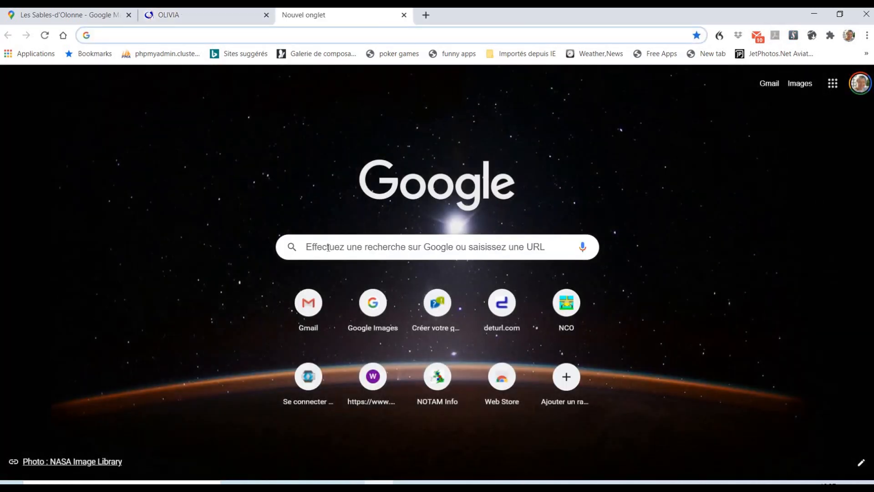
pyautogui.click(325, 247)
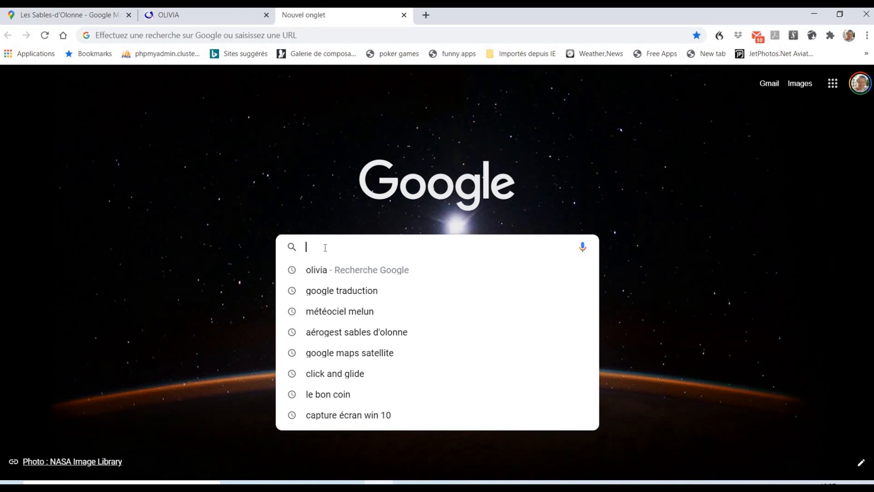
pyautogui.write('SIA')
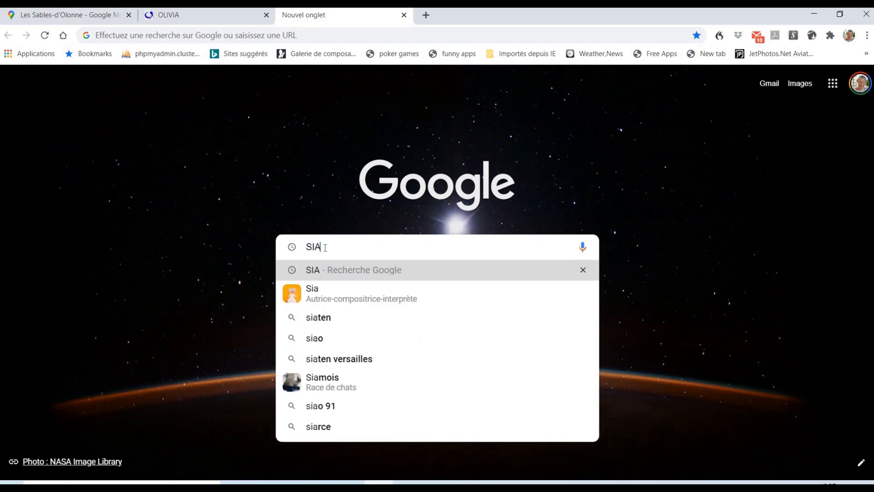
pyautogui.press('Return')
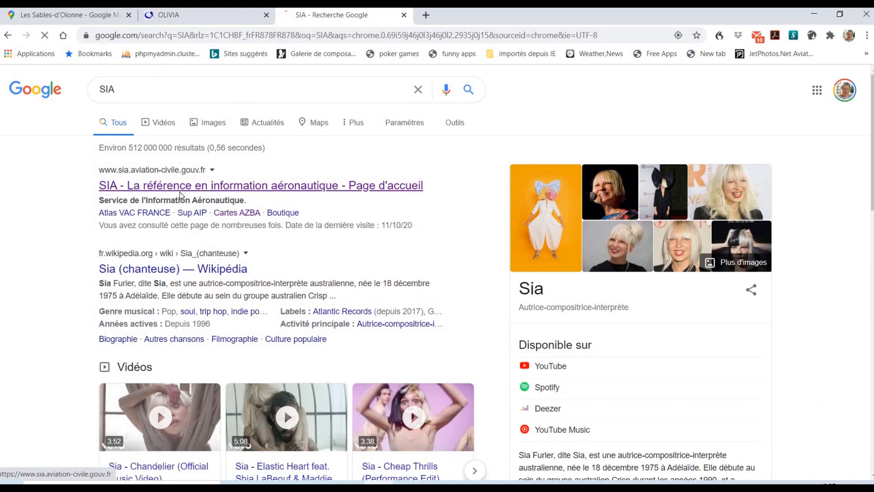
pyautogui.click(165, 190)
# Step: Open OLIVIA web from the flight preparation links on the SIA site
pyautogui.moveTo(229, 175)
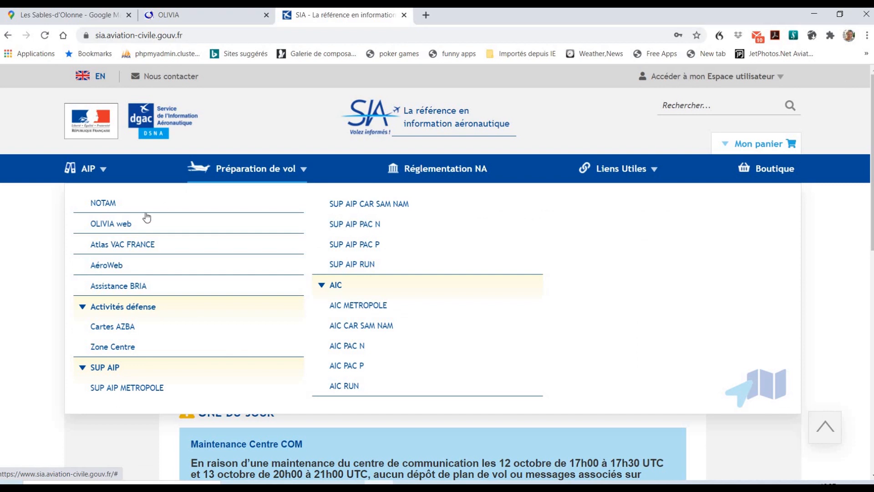
pyautogui.click(267, 224)
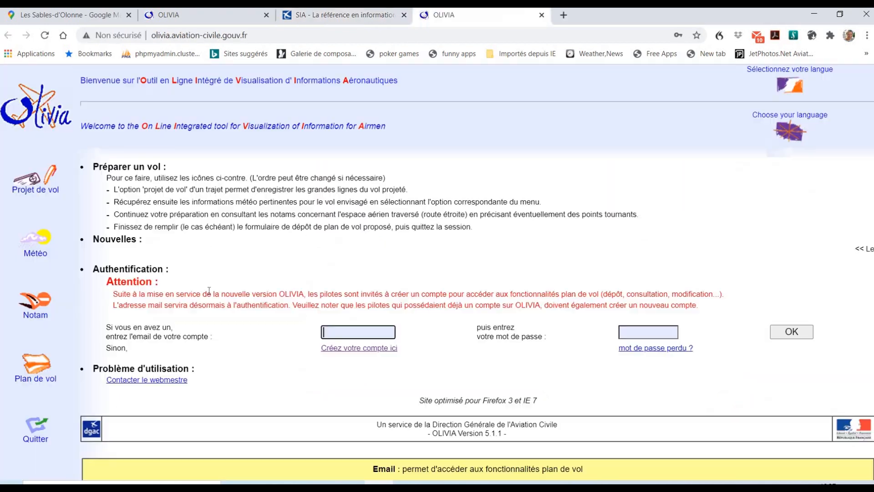
pyautogui.click(312, 21)
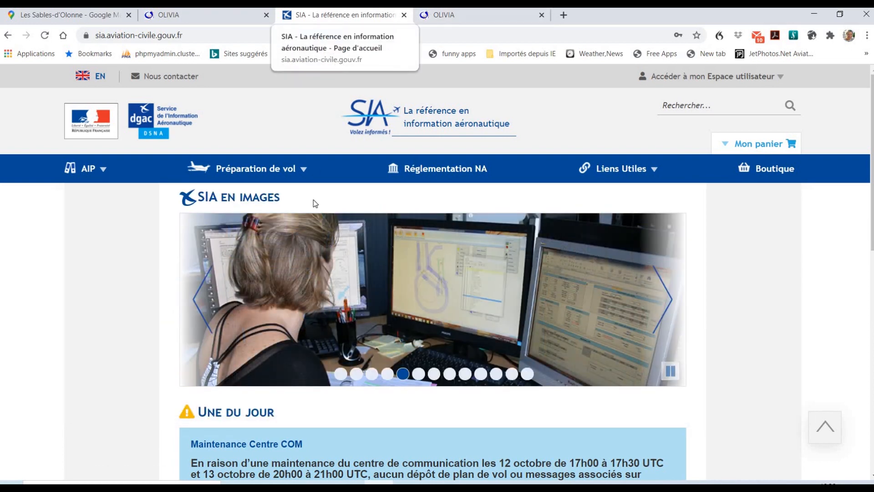
pyautogui.moveTo(248, 172)
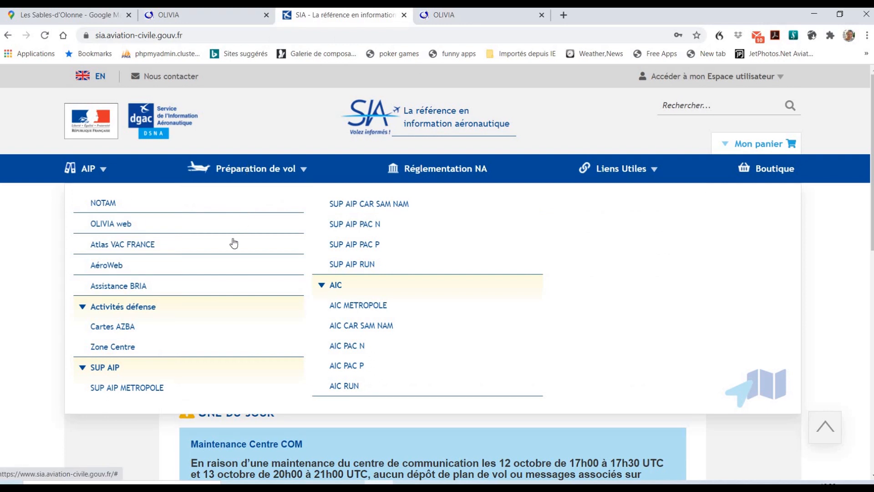
pyautogui.click(109, 225)
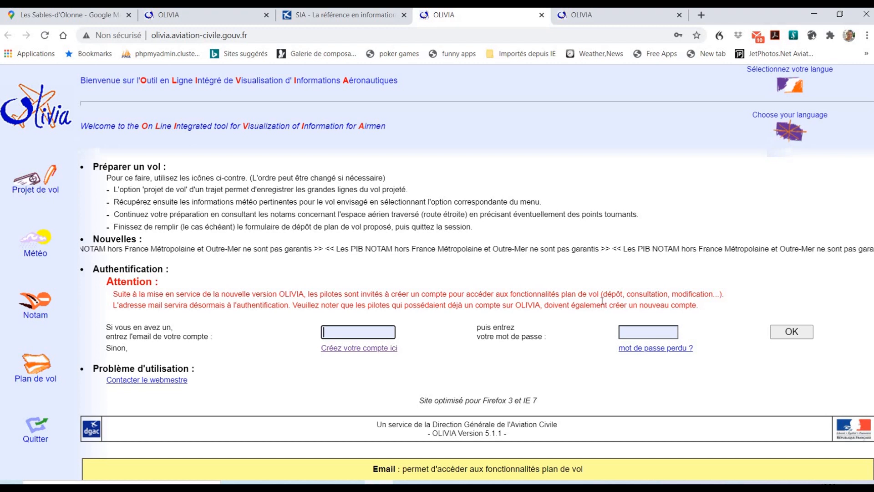
# Step: Request the flight plan filing form in OLIVIA
pyautogui.click(359, 334)
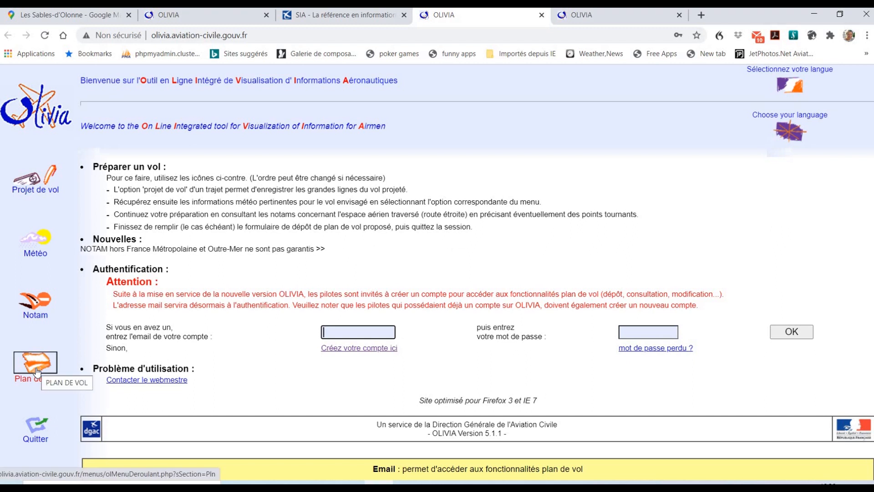
pyautogui.click(63, 364)
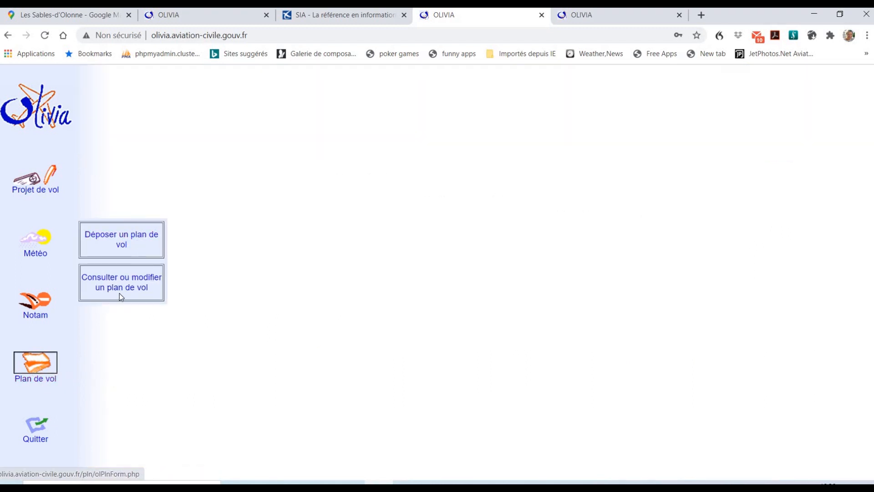
pyautogui.click(120, 241)
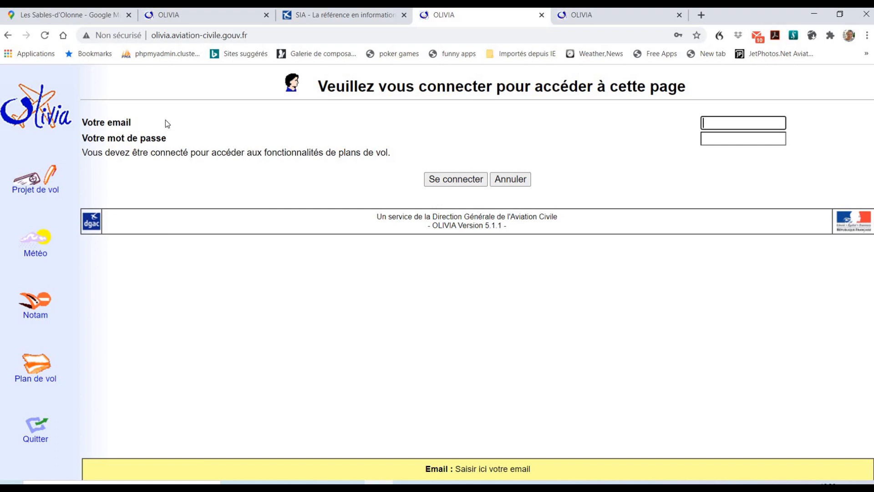
# Step: Fill in the saved account e-mail and password and log in to reach the flight plan form
pyautogui.click(717, 125)
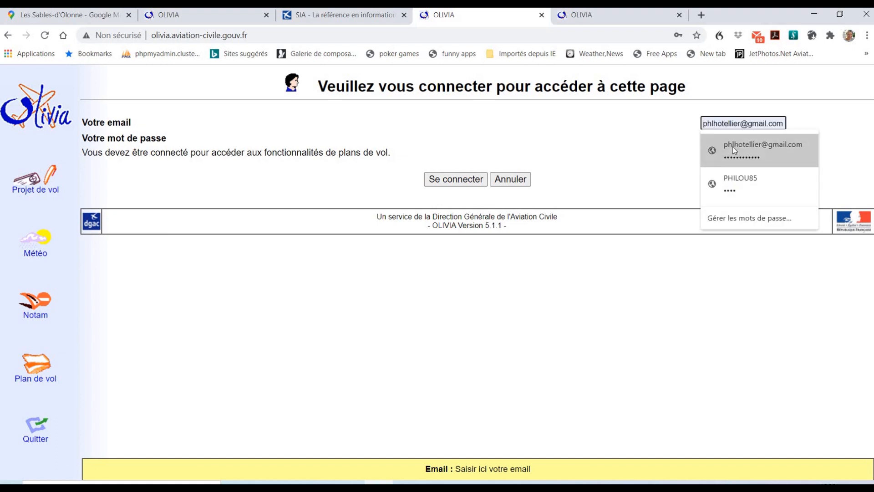
pyautogui.click(749, 139)
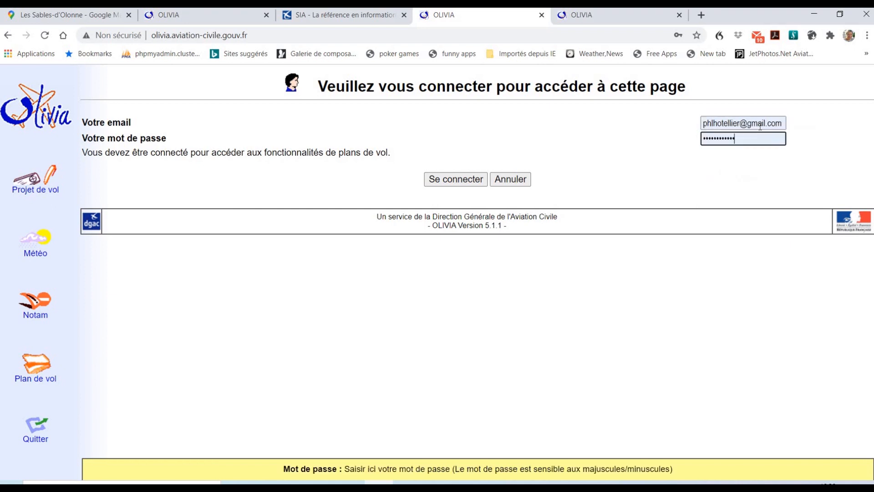
pyautogui.click(464, 180)
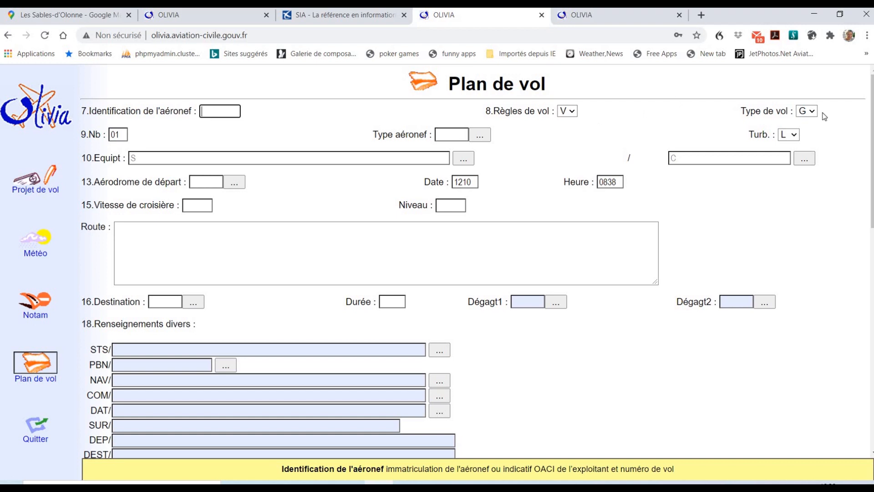
# Step: Enter F-GIKJ as the aircraft identification in the flight plan
pyautogui.click(214, 111)
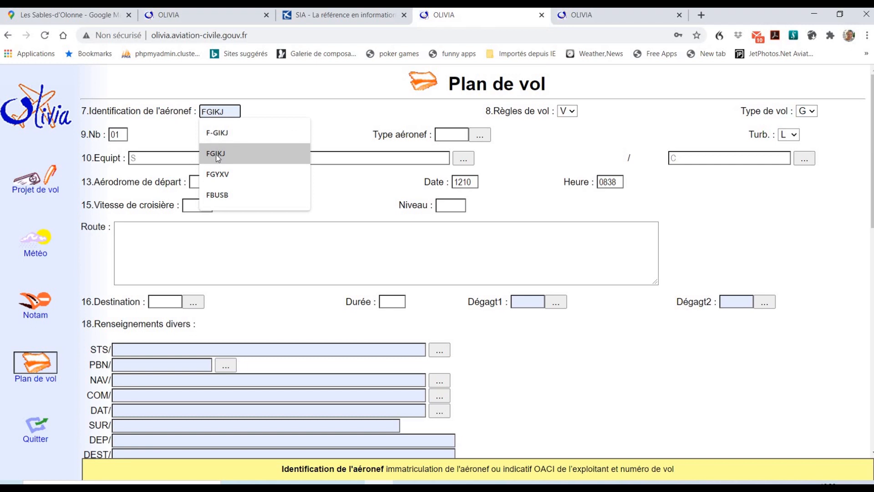
pyautogui.click(216, 155)
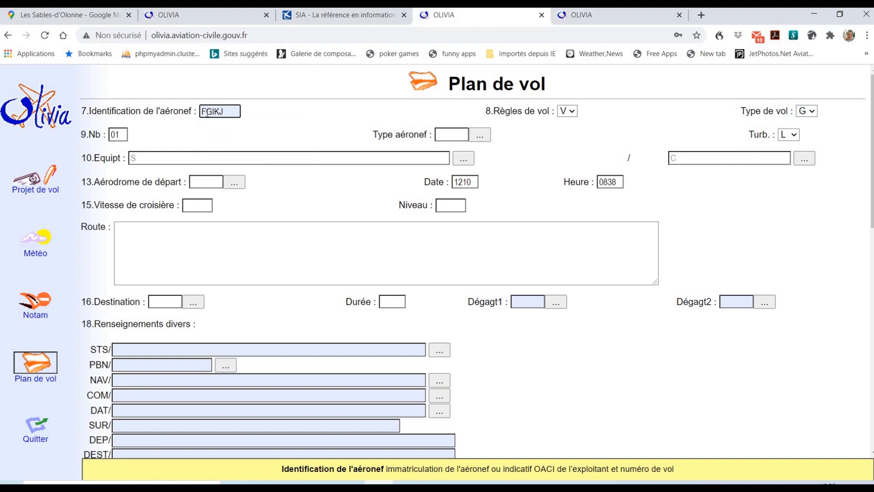
pyautogui.press('Left')
pyautogui.press('Left')
pyautogui.press('Left')
pyautogui.press('Left')
pyautogui.write('-')
# Step: Review the flight rules options and choose V for VFR
pyautogui.click(563, 113)
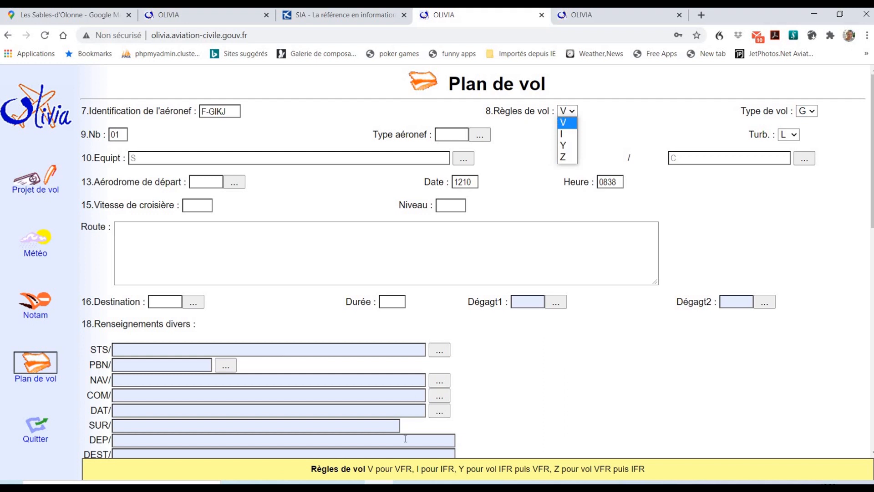
pyautogui.press('Down')
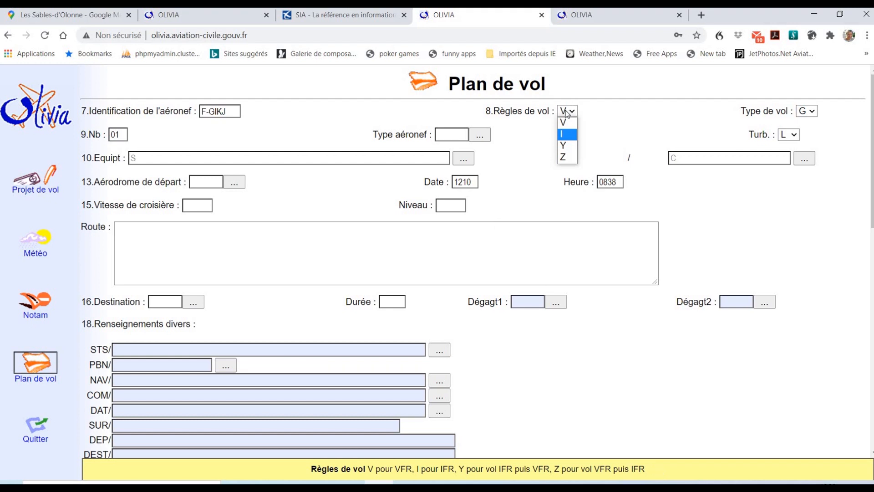
pyautogui.click(574, 120)
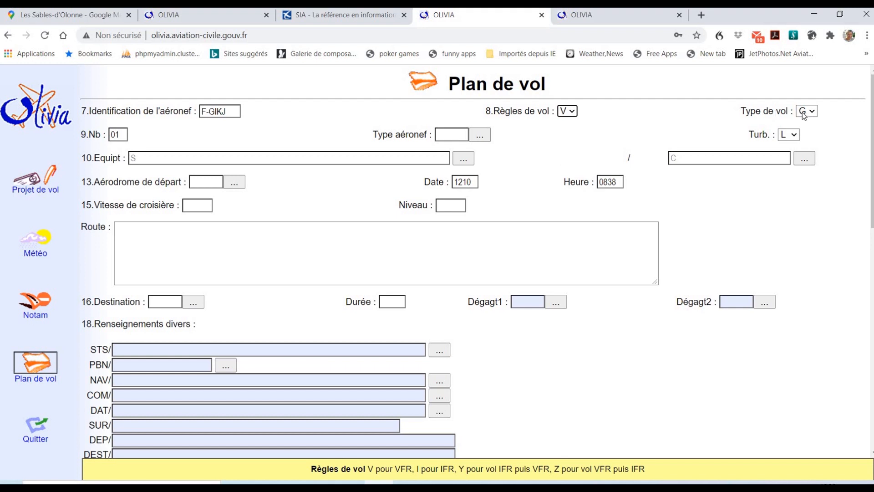
# Step: Choose wake turbulence category L and set the aircraft type to DR40
pyautogui.click(784, 140)
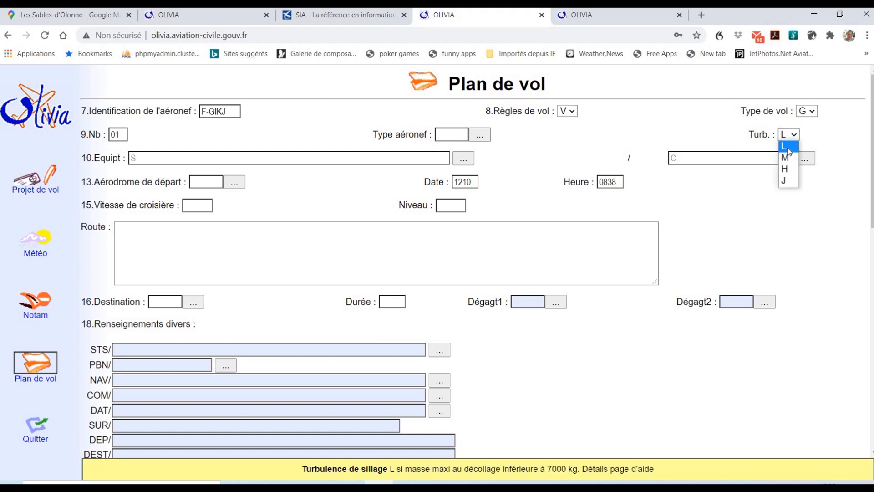
pyautogui.click(784, 146)
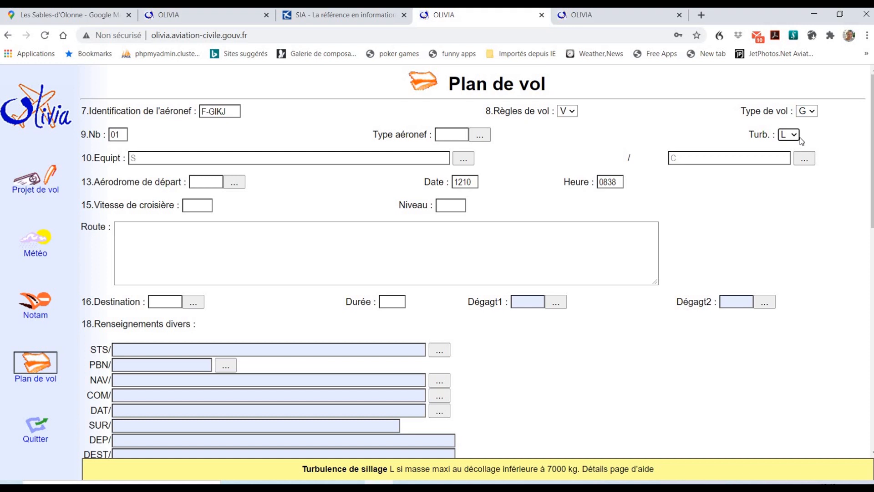
pyautogui.click(448, 136)
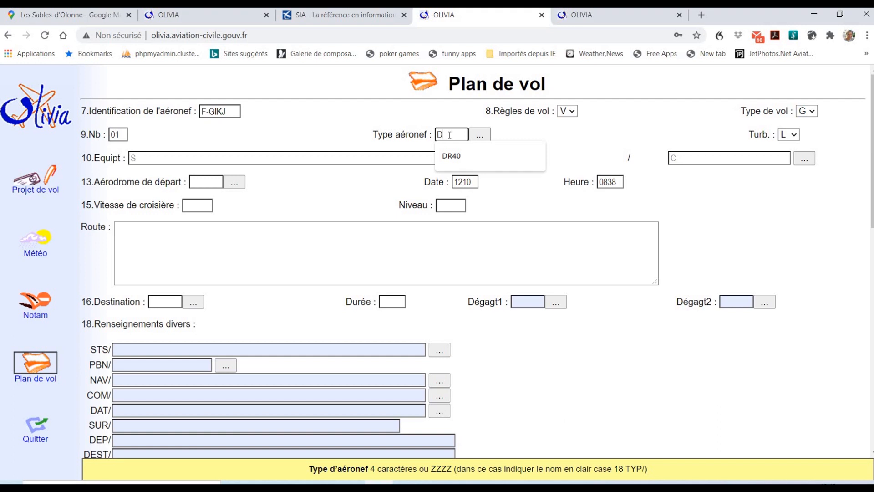
pyautogui.write('0')
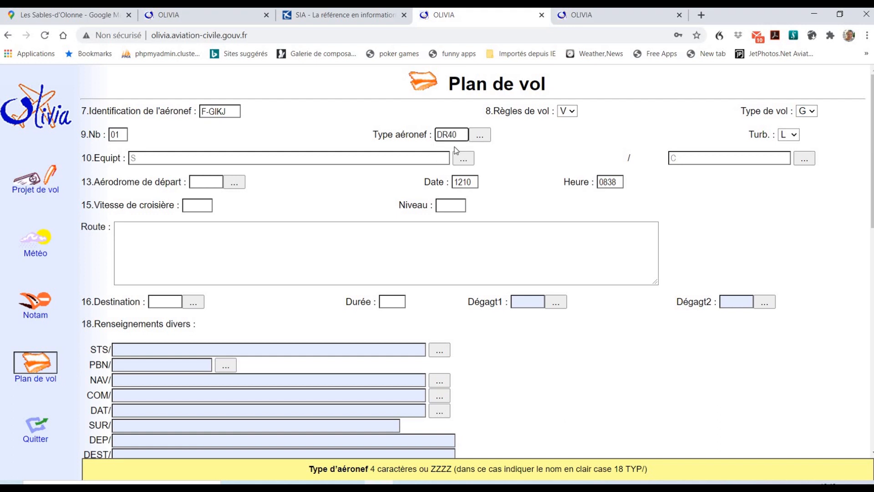
# Step: Look up the Robin DR-400 entry in the list of aircraft types
pyautogui.click(482, 138)
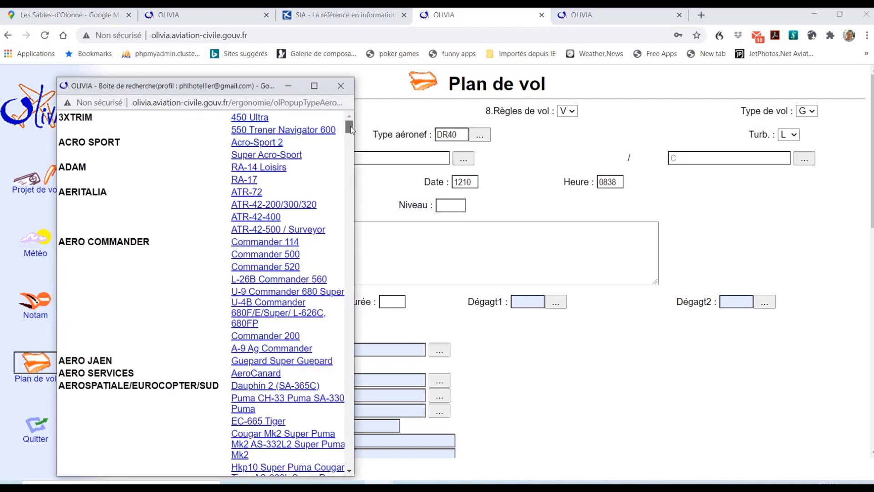
pyautogui.scroll(-1, 347, 205)
pyautogui.scroll(-20, 340, 313)
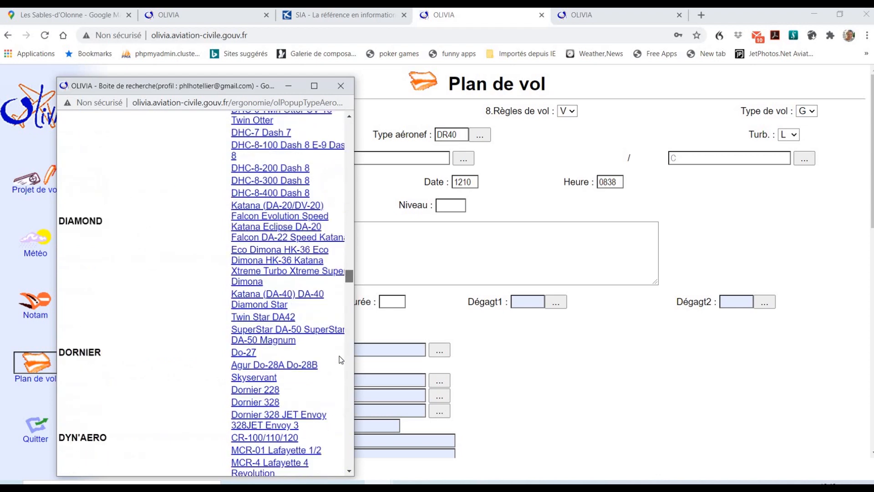
pyautogui.scroll(1, 342, 380)
pyautogui.scroll(-6, 343, 396)
pyautogui.scroll(-3, 343, 409)
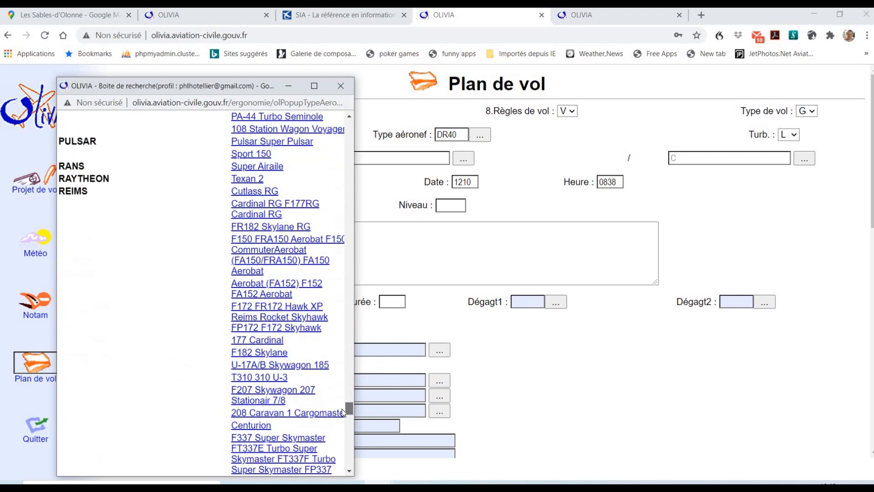
pyautogui.scroll(-7, 343, 416)
pyautogui.scroll(-4, 345, 427)
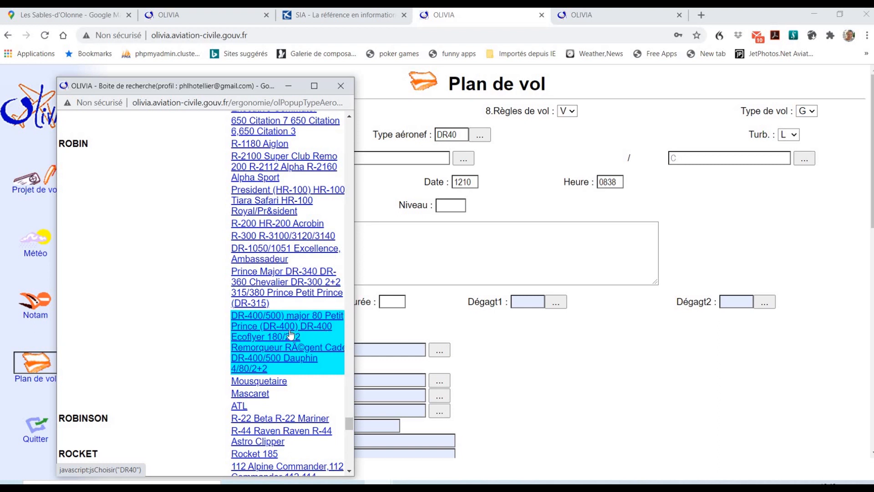
# Step: Choose the DR-400 entry under ROBIN as the aircraft type
pyautogui.click(255, 327)
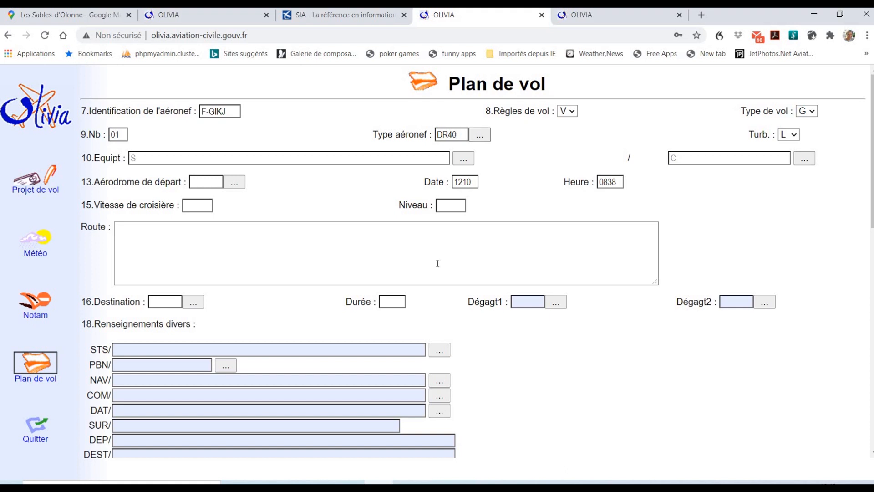
# Step: Set the aircraft type to ZZZZ and enter SONACA201 as the plain-language type in TYP/
pyautogui.doubleClick(455, 136)
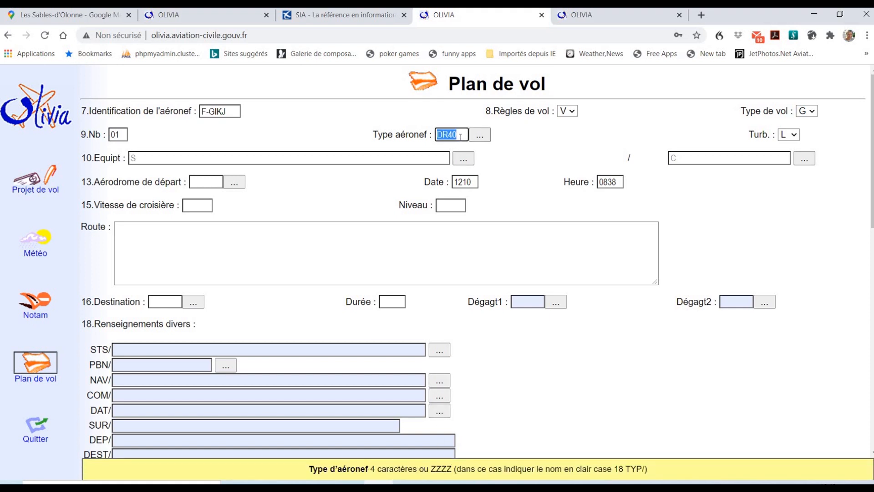
pyautogui.write('ZZZZ')
pyautogui.scroll(-4, 509, 389)
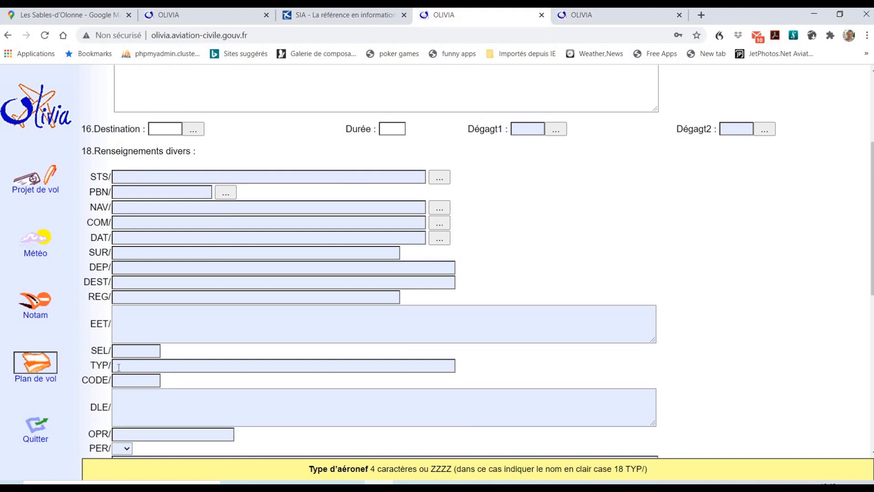
pyautogui.click(137, 367)
pyautogui.write('SONA')
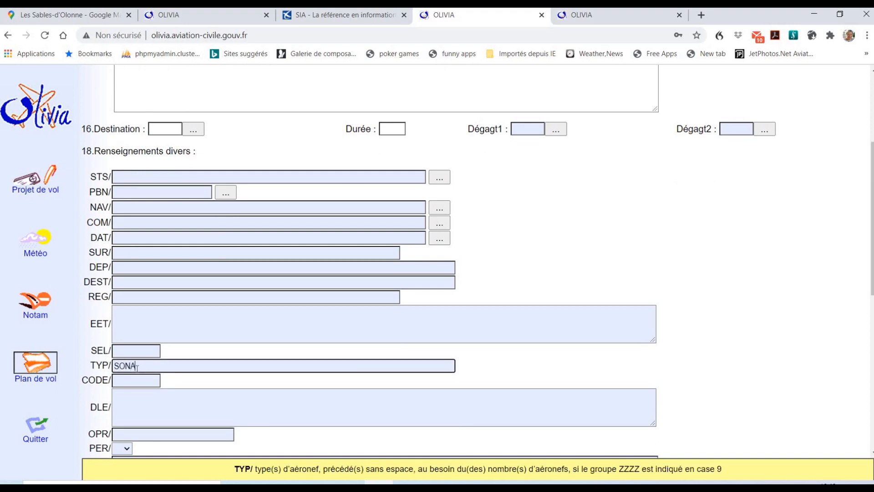
pyautogui.write('CA201')
pyautogui.scroll(4, 640, 256)
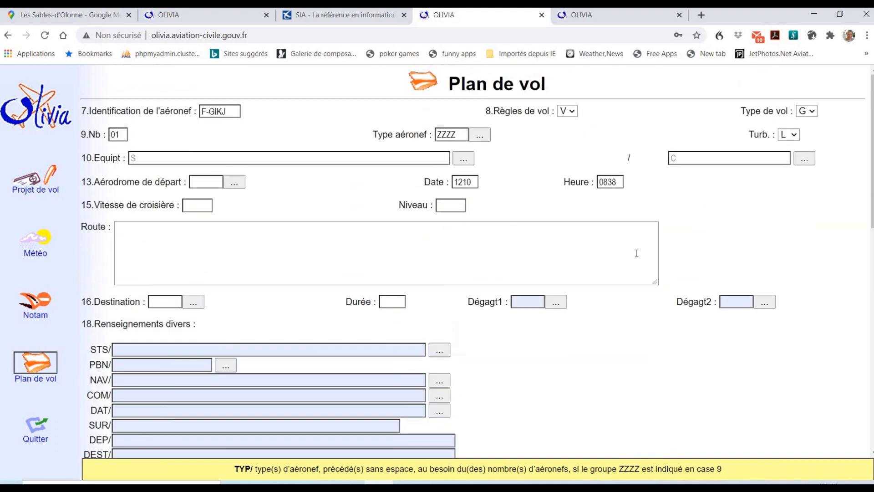
# Step: Set the aircraft type back to DR40 and clear the TYP/ entry
pyautogui.scroll(-2, 440, 175)
pyautogui.scroll(2, 468, 133)
pyautogui.doubleClick(466, 135)
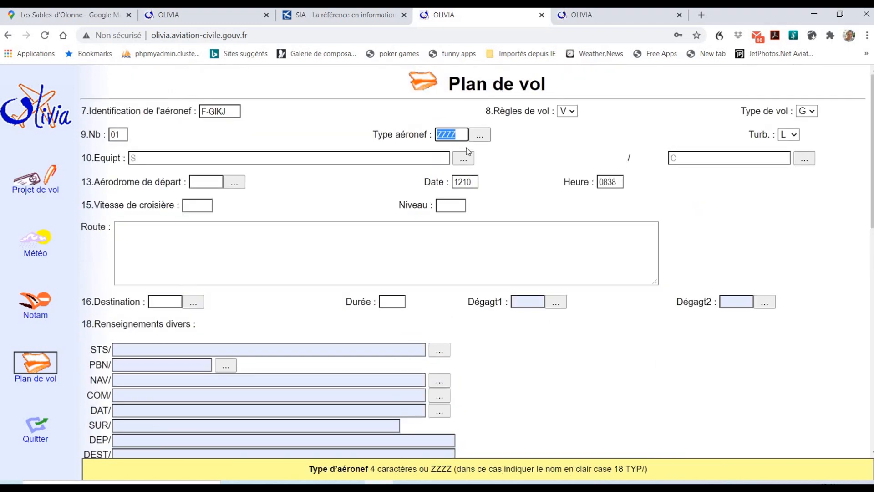
pyautogui.write('DR')
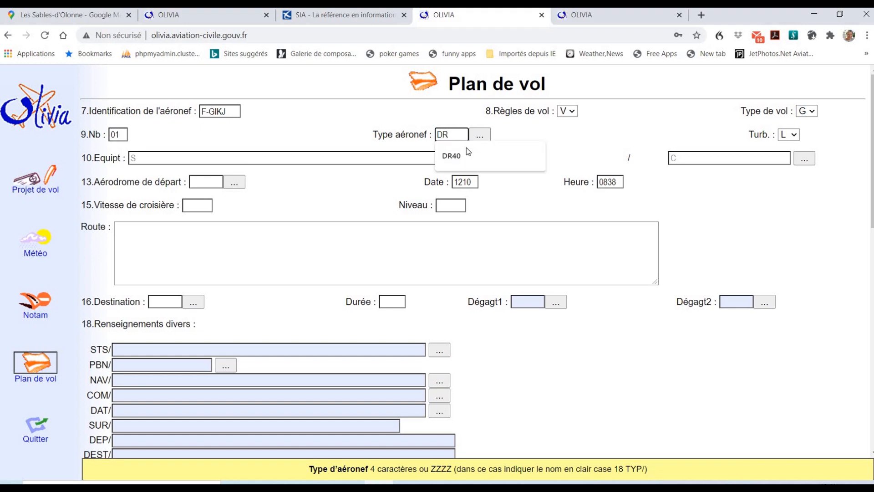
pyautogui.click(466, 148)
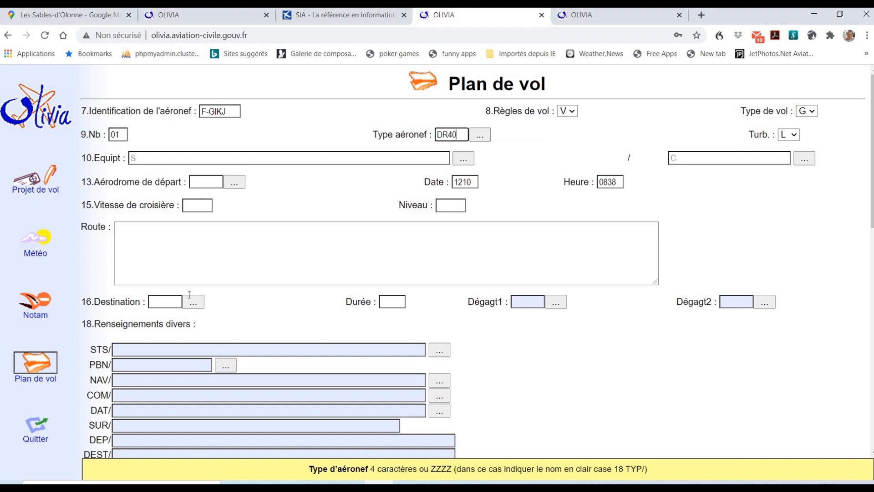
pyautogui.scroll(-6, 189, 294)
pyautogui.doubleClick(173, 253)
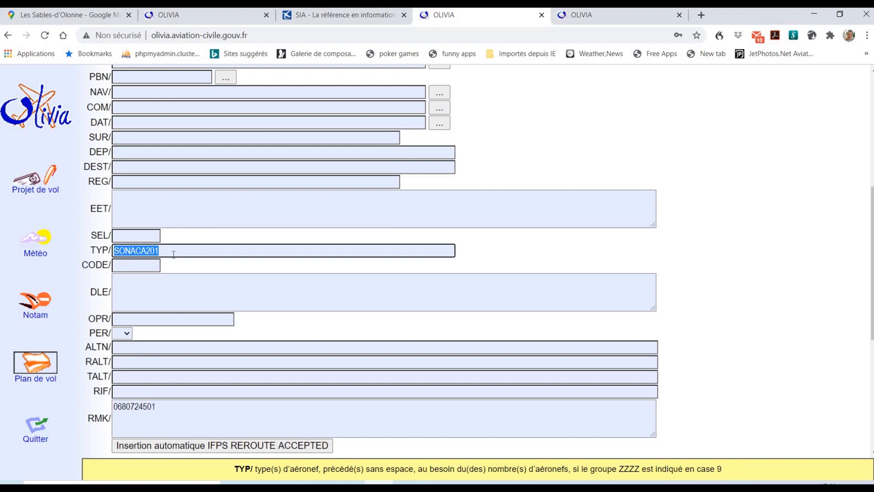
pyautogui.press('BackSpace')
pyautogui.scroll(6, 280, 298)
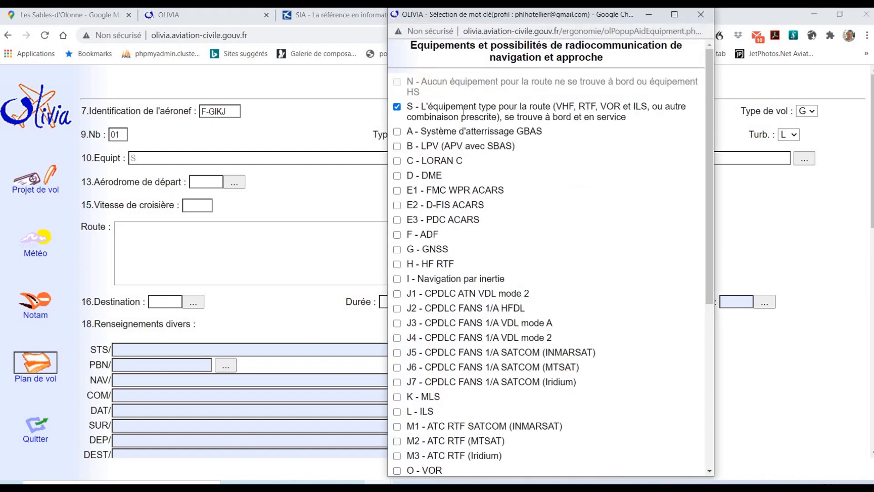
pyautogui.click(701, 15)
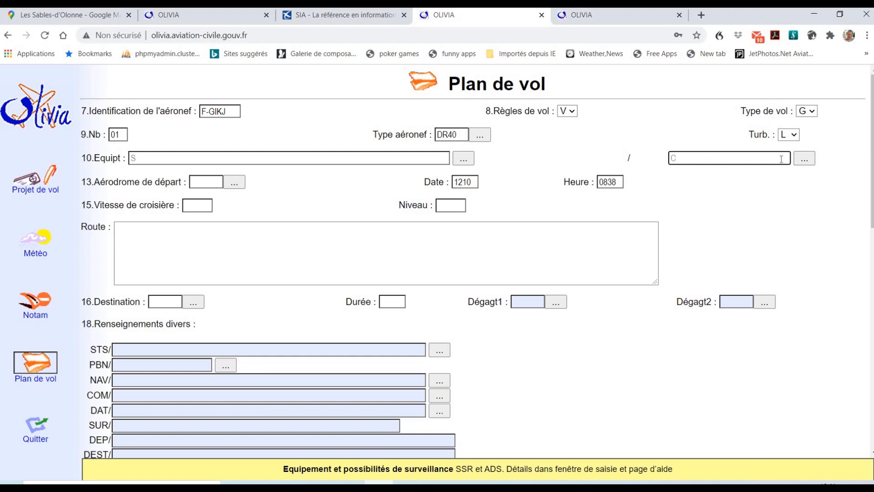
pyautogui.click(804, 159)
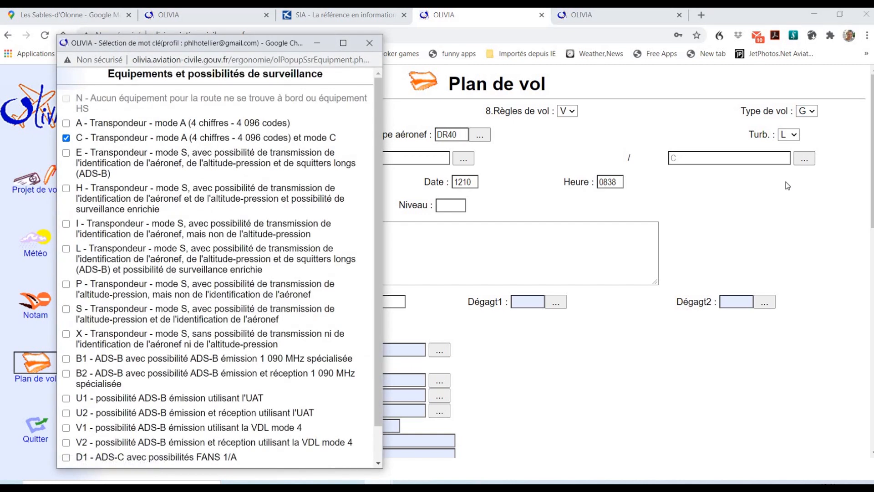
pyautogui.click(66, 138)
pyautogui.click(67, 310)
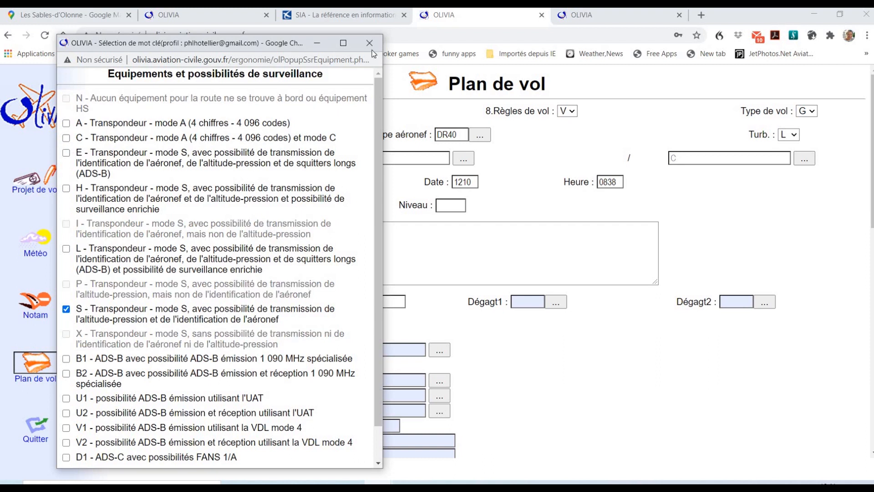
# Step: Replace surveillance equipment C with S, the mode S transponder transmitting pressure altitude and aircraft identification
pyautogui.click(679, 163)
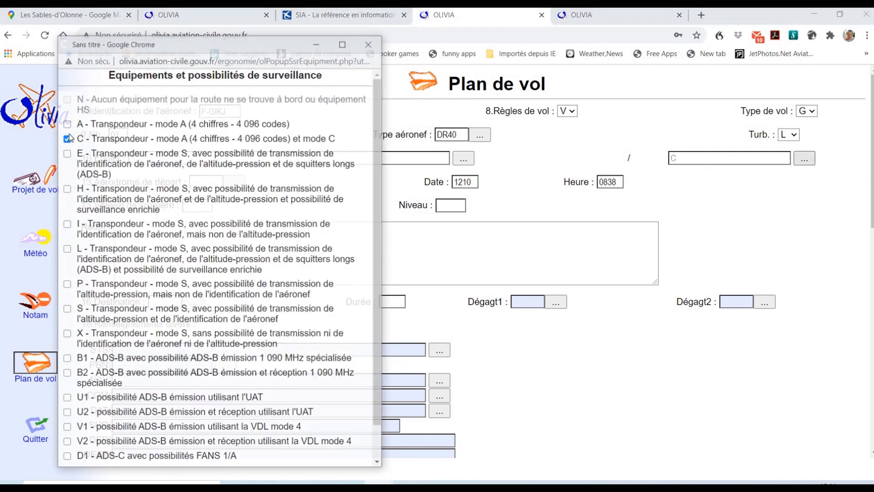
pyautogui.click(67, 138)
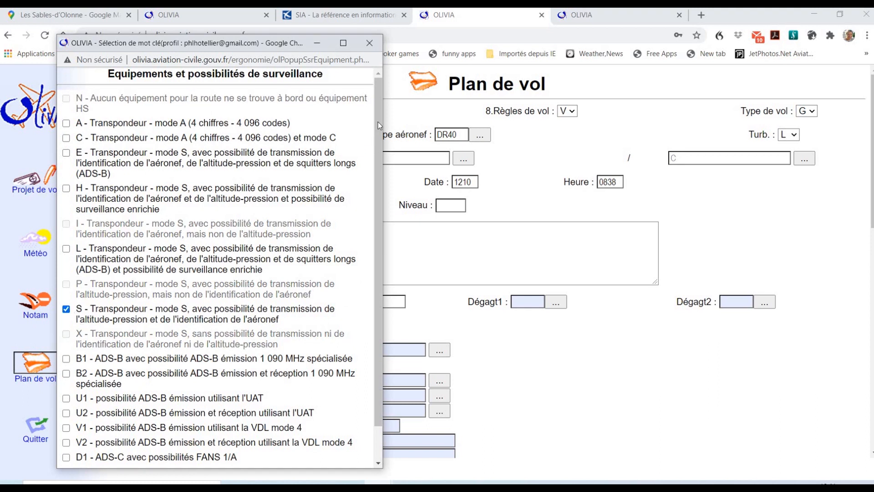
pyautogui.moveTo(378, 122); pyautogui.dragTo(200, 452)
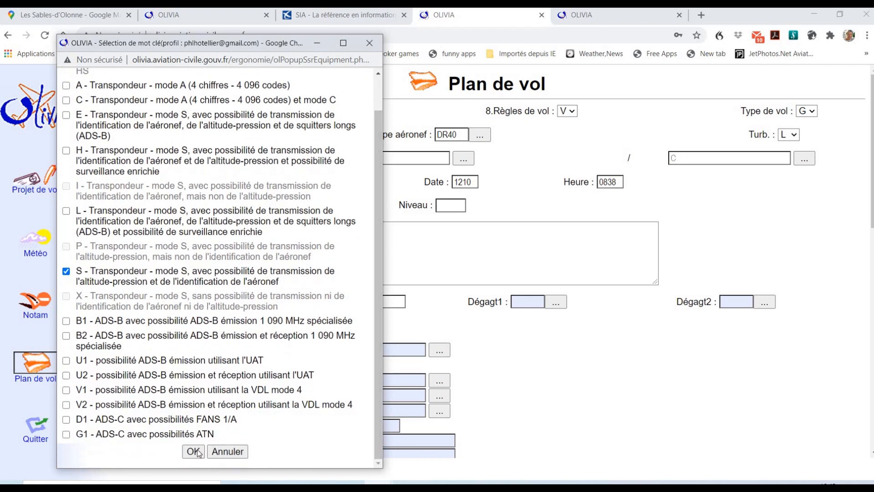
pyautogui.click(193, 450)
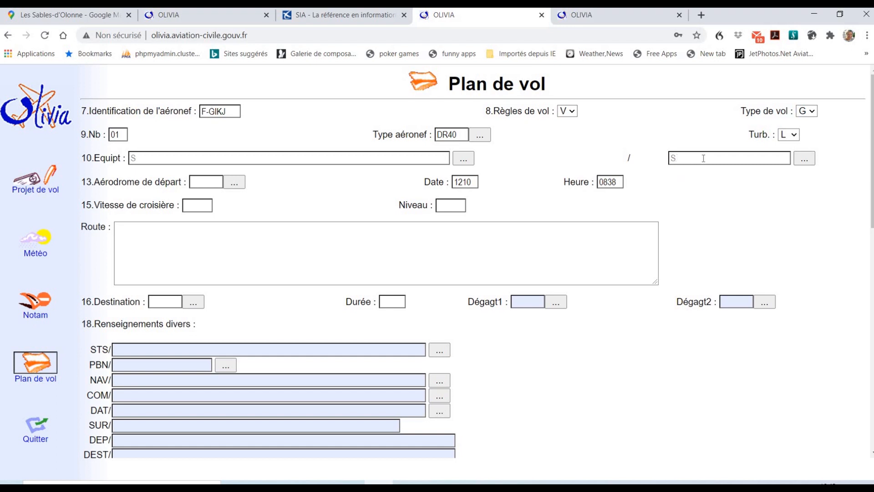
# Step: Enter LFOO as the departure aerodrome and set the departure time to 1000
pyautogui.click(206, 182)
pyautogui.click(205, 204)
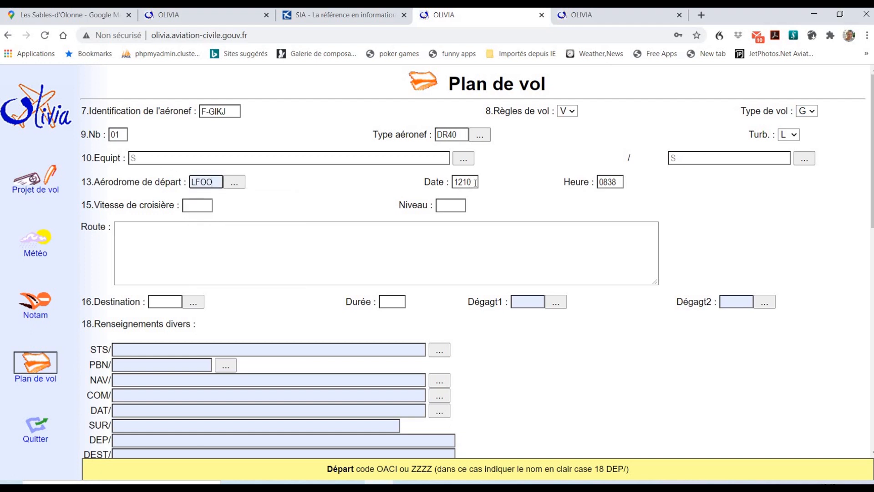
pyautogui.click(622, 182)
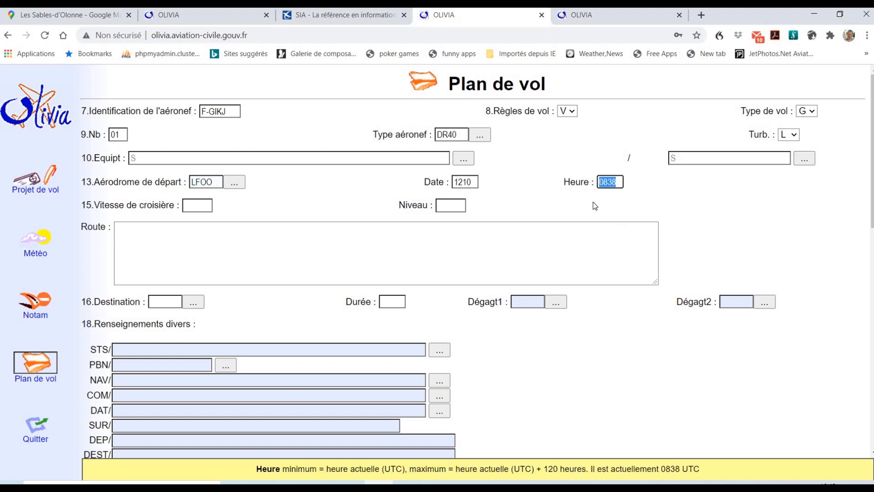
pyautogui.write('1000')
# Step: Set the cruising speed to K190 and the flight level to VFR
pyautogui.click(200, 207)
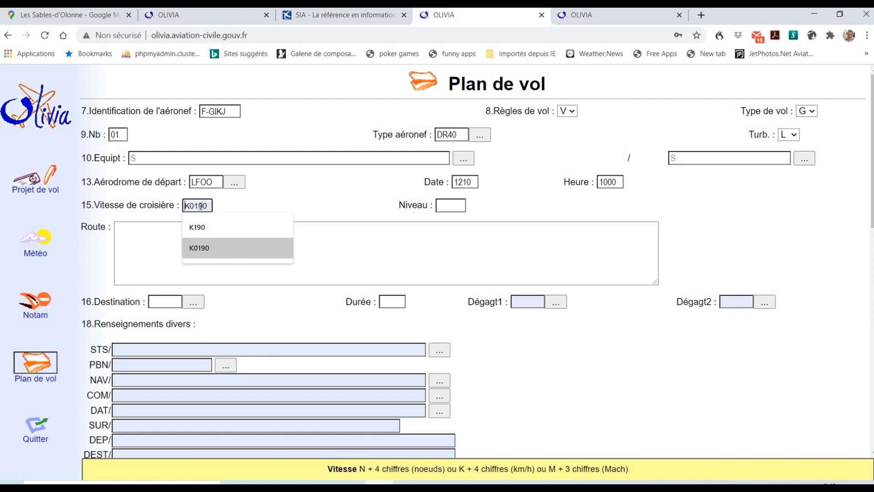
pyautogui.click(201, 224)
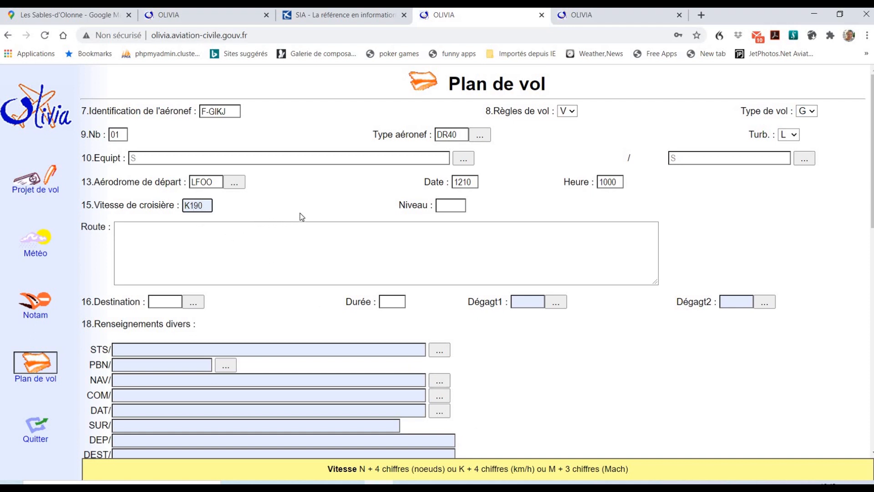
pyautogui.click(447, 208)
pyautogui.write('VFR')
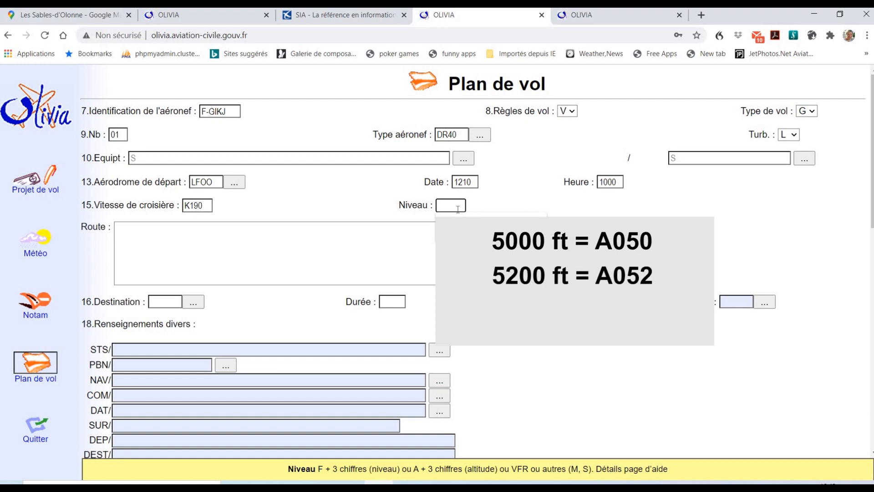
pyautogui.click(458, 209)
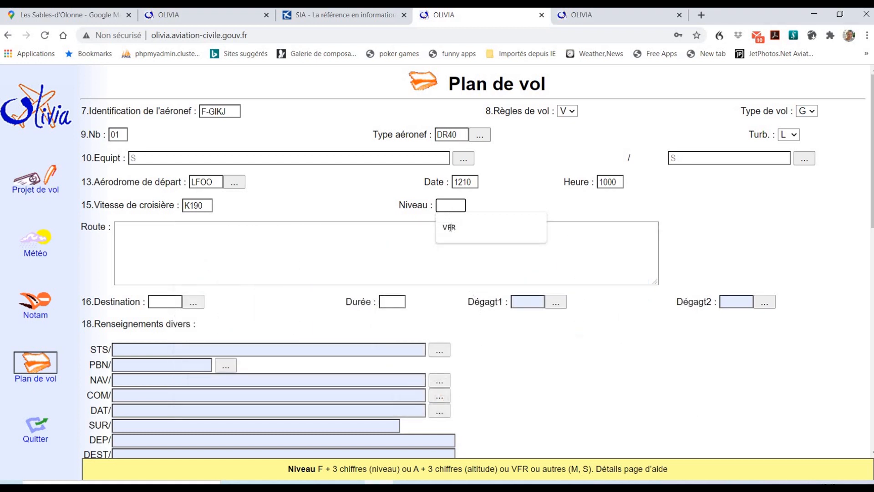
pyautogui.click(451, 225)
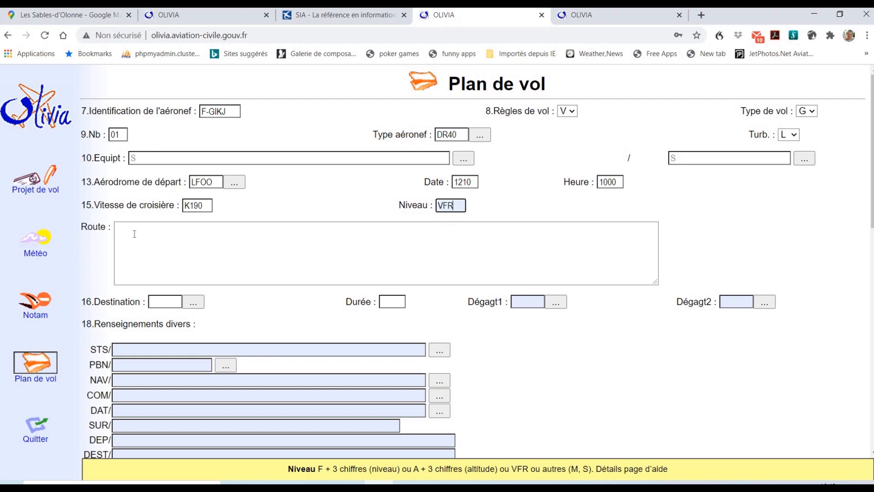
# Step: Switch to Google Maps, look up the coordinates of a sea point between Les Sables-d'Olonne and L'Île-d'Yeu, and return to the OLIVIA flight plan
pyautogui.click(57, 16)
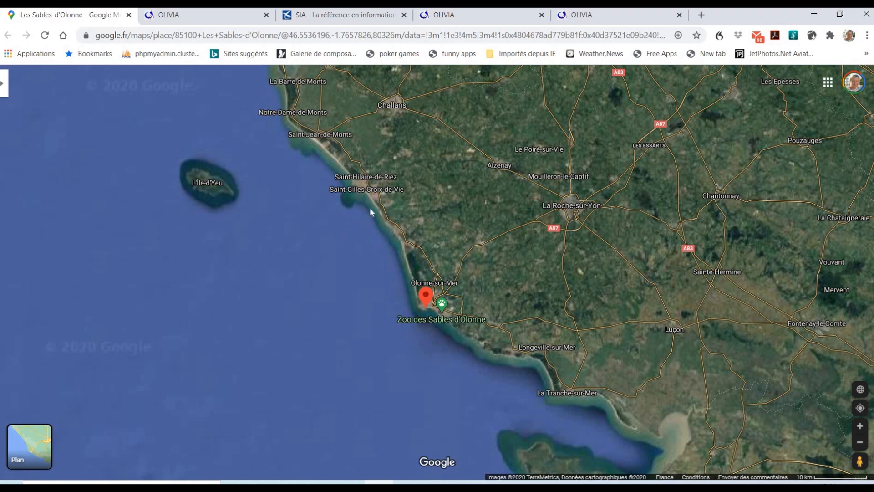
pyautogui.click(319, 218)
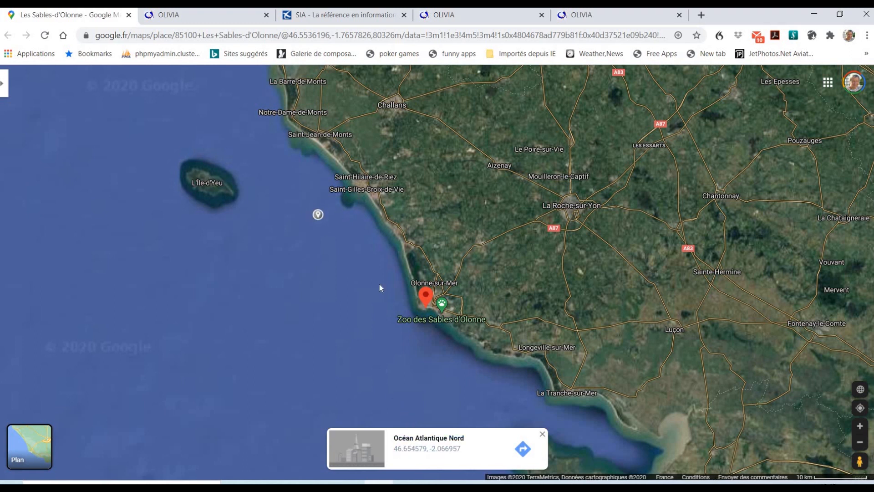
pyautogui.click(214, 20)
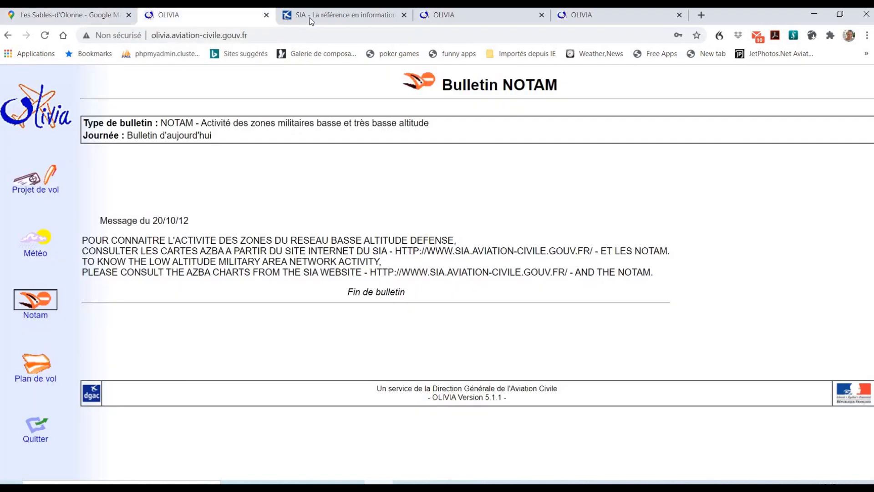
pyautogui.click(346, 15)
pyautogui.click(455, 16)
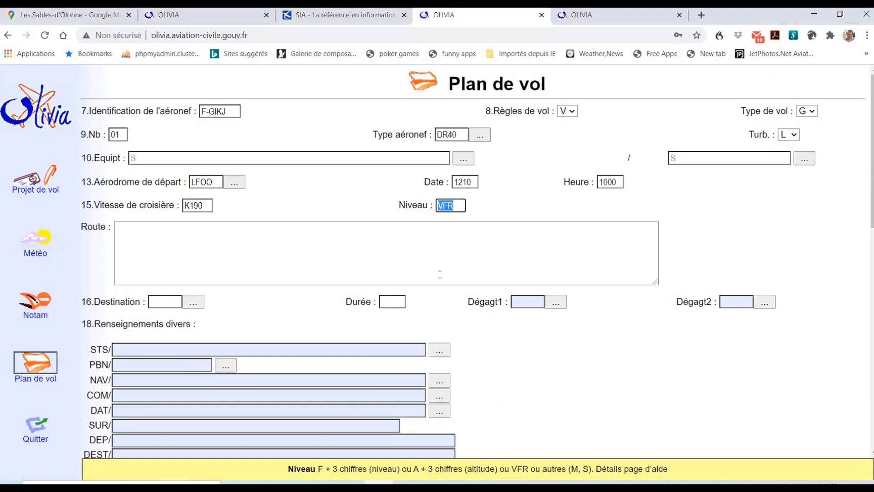
# Step: Enter 4660N00200W as the route and LFEY as the destination
pyautogui.click(142, 236)
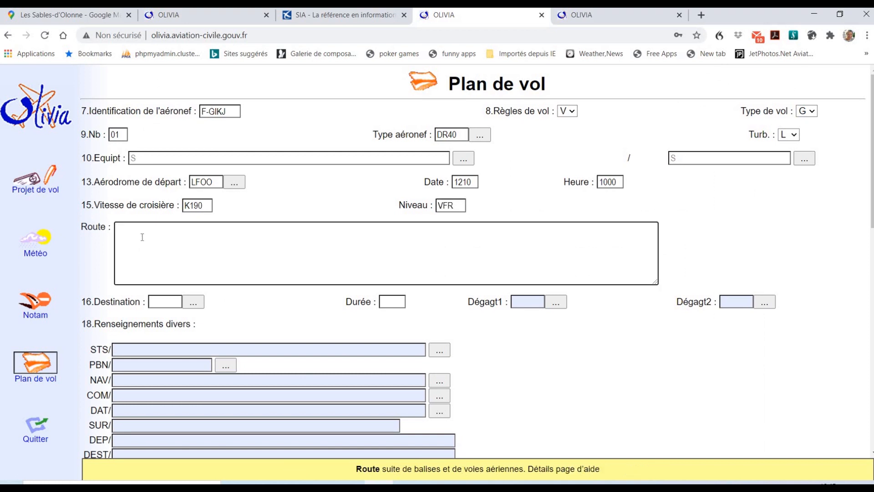
pyautogui.write('4660N00200W')
pyautogui.press('Tab')
pyautogui.press('Down')
pyautogui.press('Down')
pyautogui.press('Return')
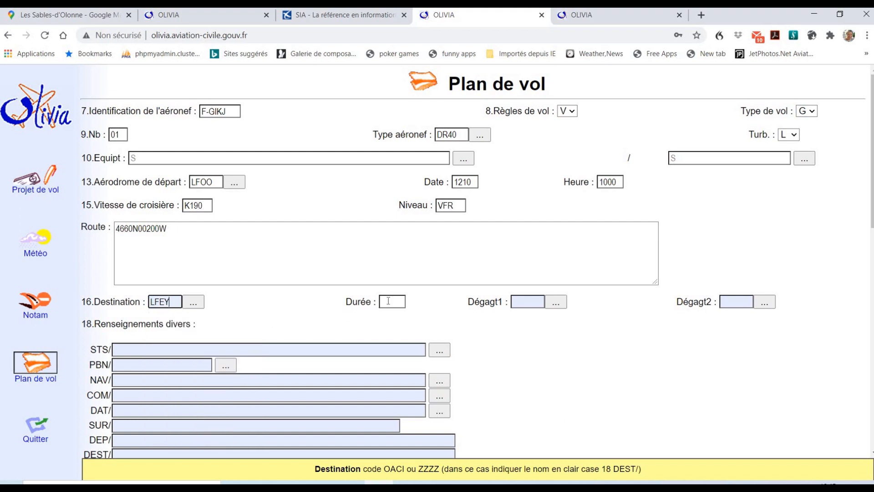
# Step: Set the flight duration to 0030
pyautogui.press('Tab')
pyautogui.press('Down')
pyautogui.press('Down')
pyautogui.press('Return')
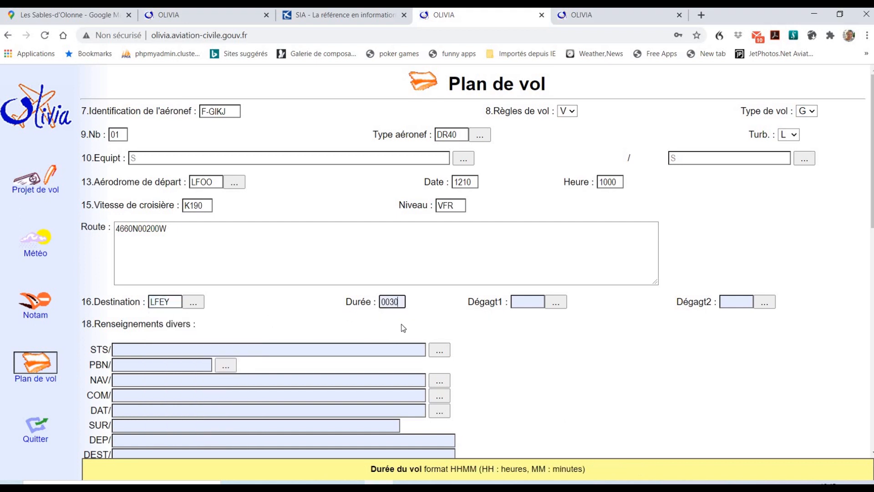
# Step: Set the first alternate aerodrome to LFOO and the second alternate to LFRI
pyautogui.click(524, 302)
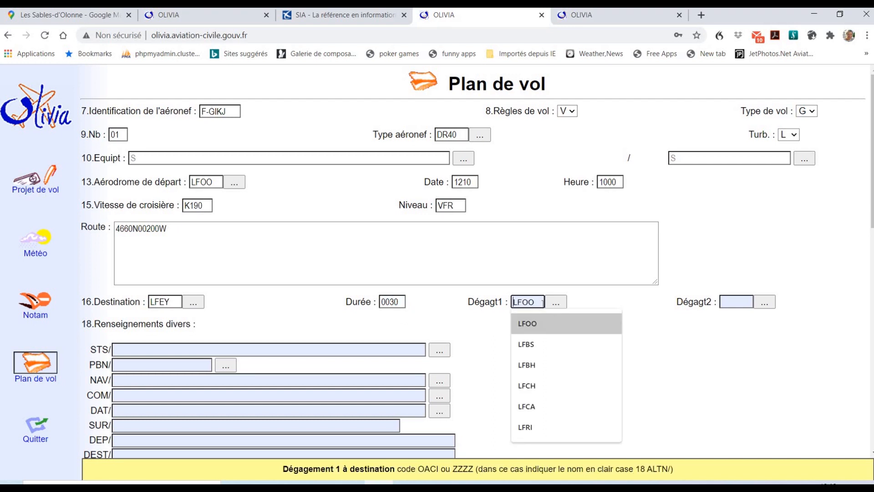
pyautogui.click(530, 323)
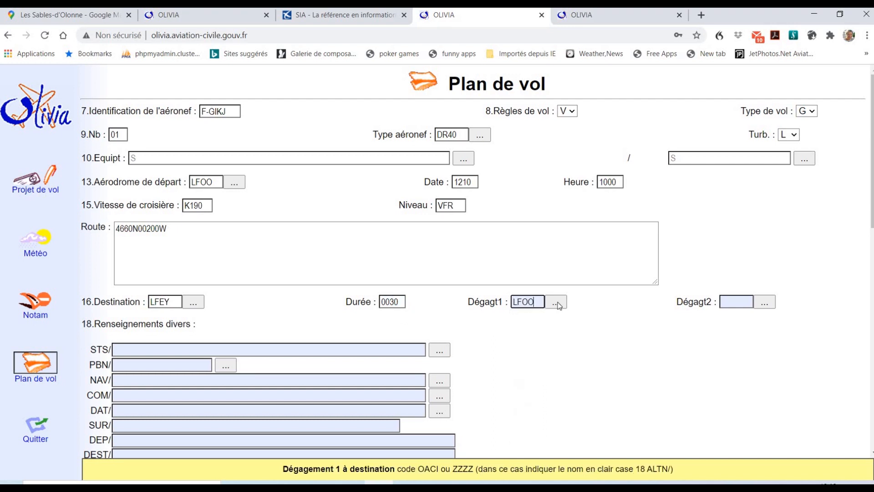
pyautogui.click(730, 303)
pyautogui.press('Down')
pyautogui.press('Down')
pyautogui.press('Down')
pyautogui.press('Down')
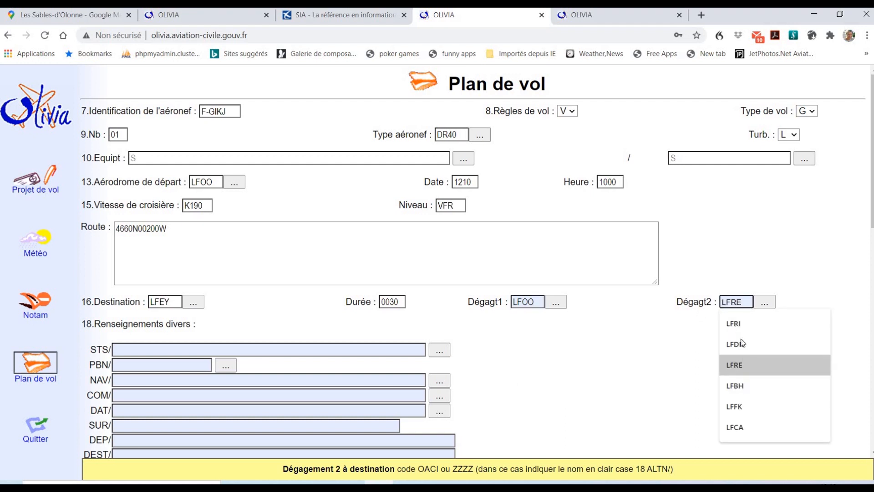
pyautogui.press('Up')
pyautogui.press('Up')
pyautogui.press('Up')
pyautogui.press('Up')
pyautogui.write('LFRI')
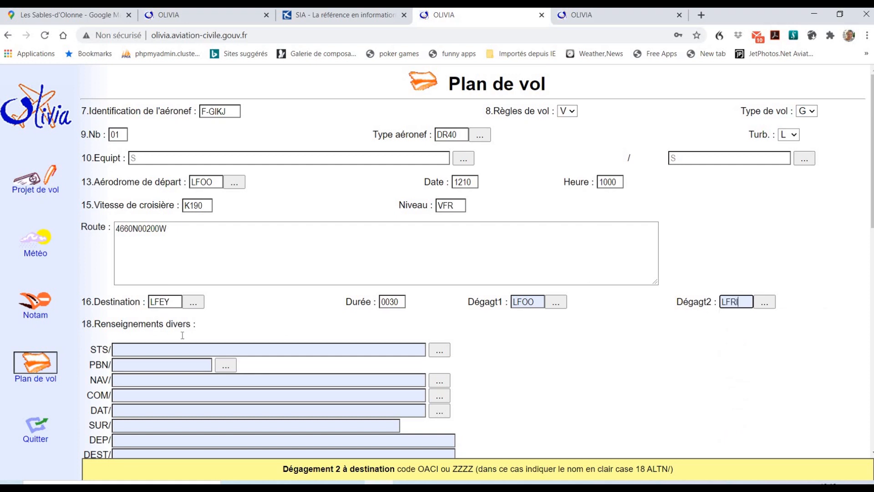
# Step: In the supplementary information section, set the endurance to 0300 and the persons on board to 2
pyautogui.scroll(-4, 150, 164)
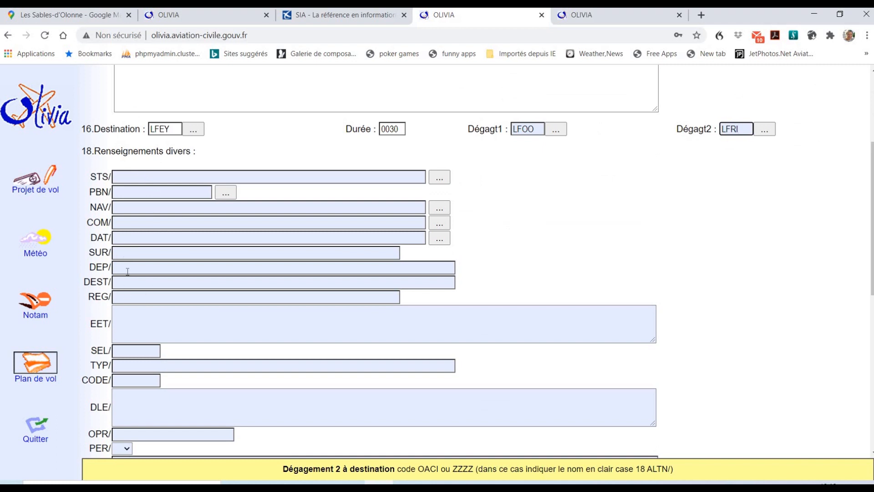
pyautogui.click(125, 365)
pyautogui.scroll(-3, 130, 319)
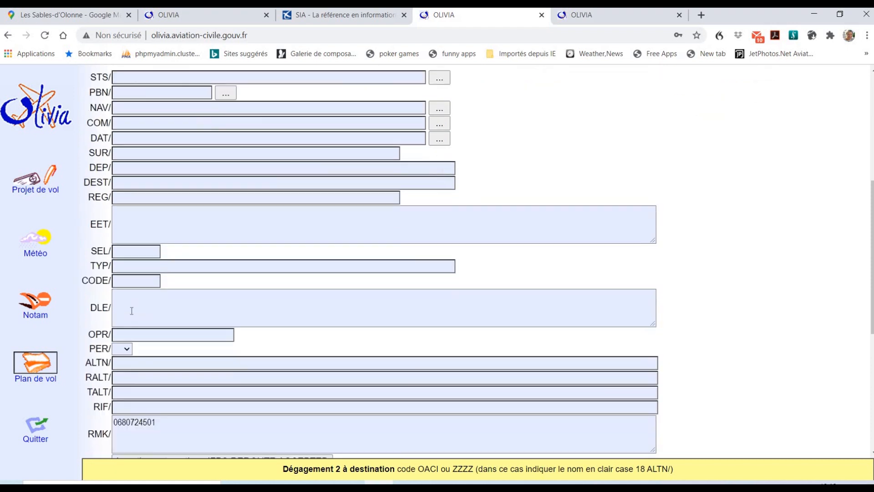
pyautogui.scroll(-3, 134, 311)
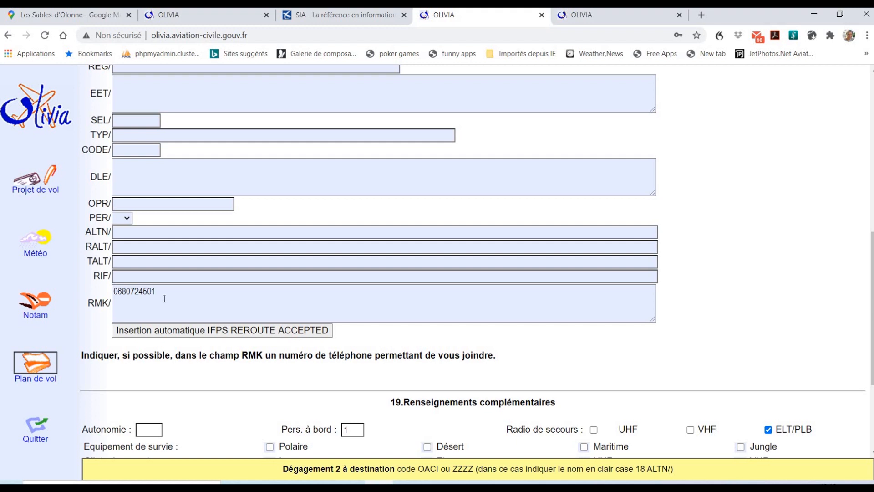
pyautogui.scroll(-2, 173, 321)
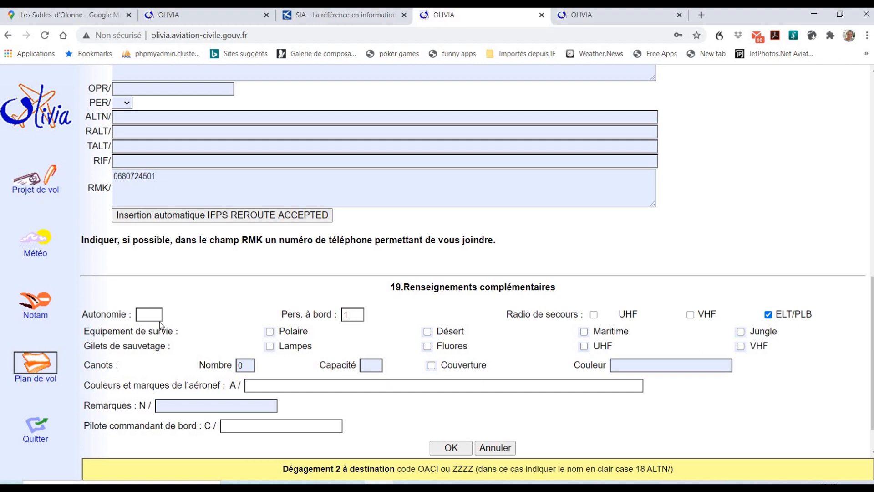
pyautogui.click(159, 318)
pyautogui.click(159, 334)
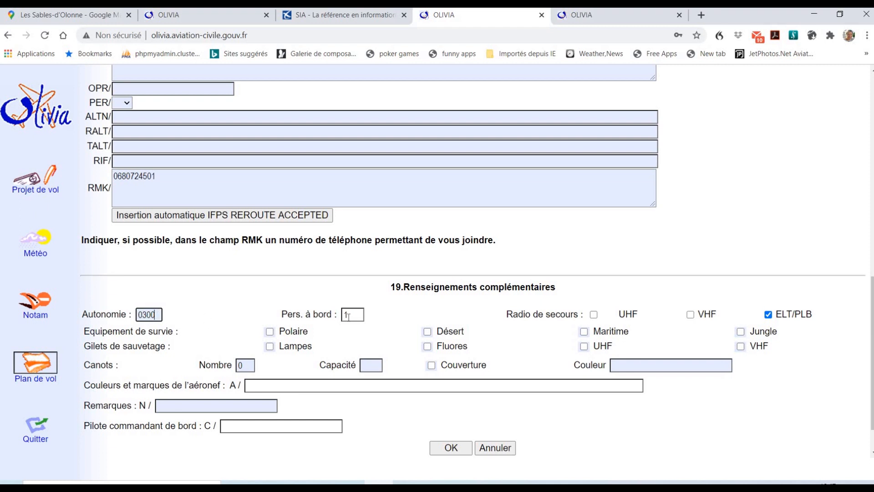
pyautogui.press('Tab')
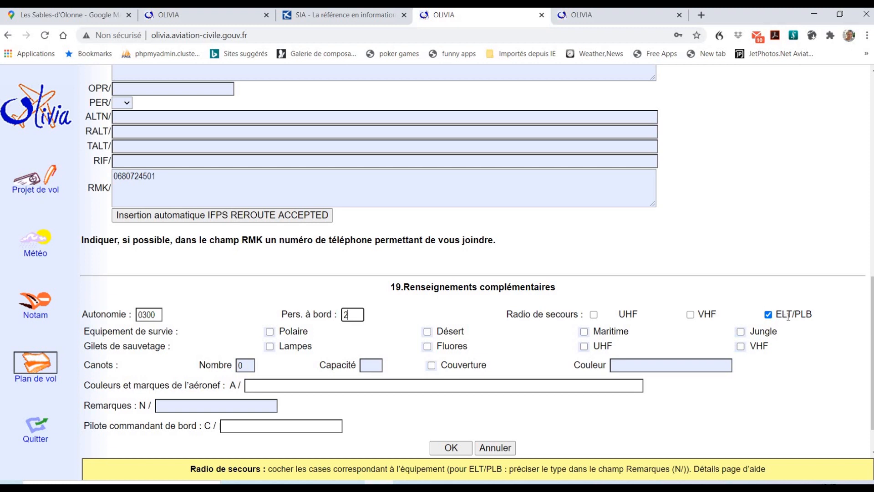
# Step: Select Lampes for the life jackets and set the aircraft colours and markings to WHITE WITH BLACK AND YELLOW STRIPES
pyautogui.click(271, 346)
pyautogui.scroll(-1, 151, 308)
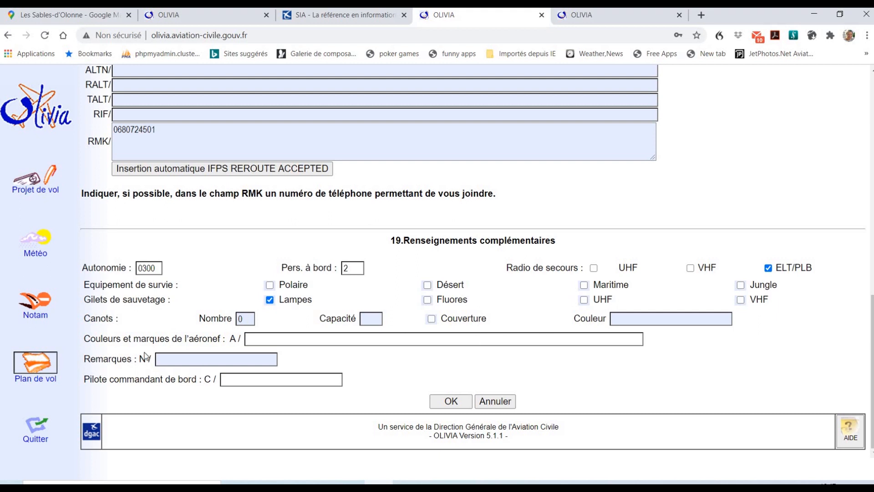
pyautogui.click(256, 338)
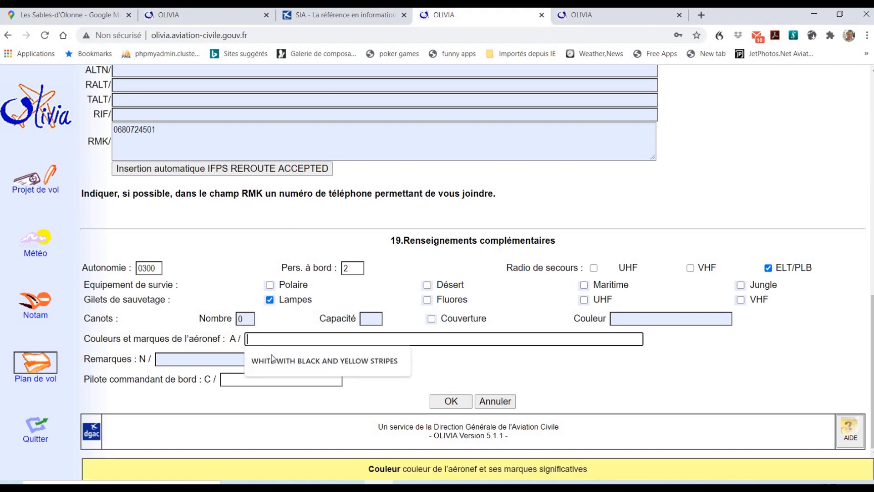
pyautogui.press('Down')
pyautogui.press('Return')
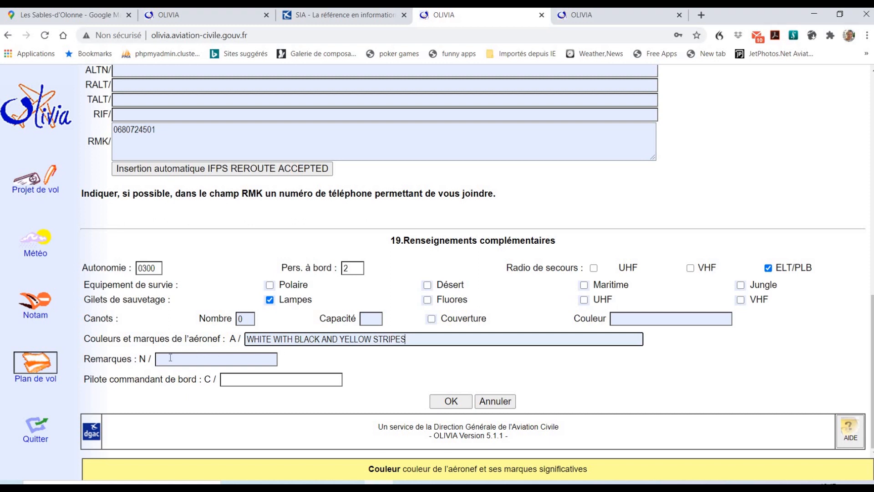
# Step: Enter the pilot-in-command's name and submit the completed flight plan form
pyautogui.click(242, 382)
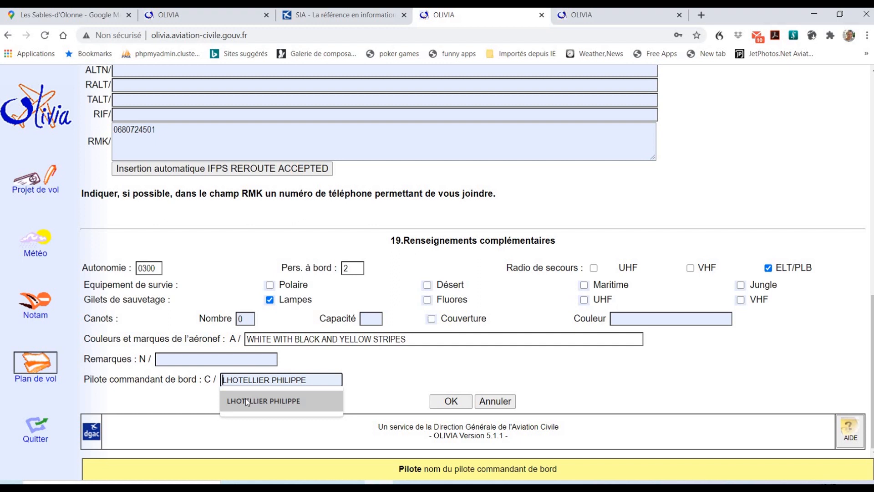
pyautogui.click(245, 401)
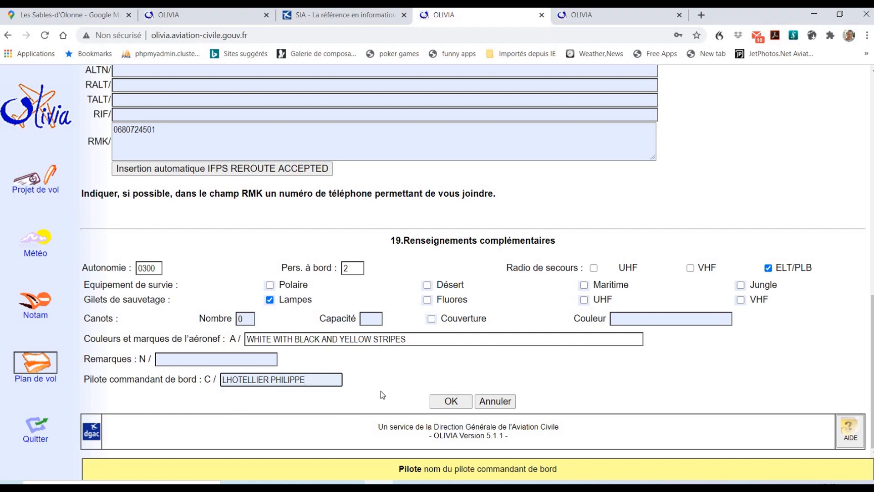
pyautogui.click(461, 403)
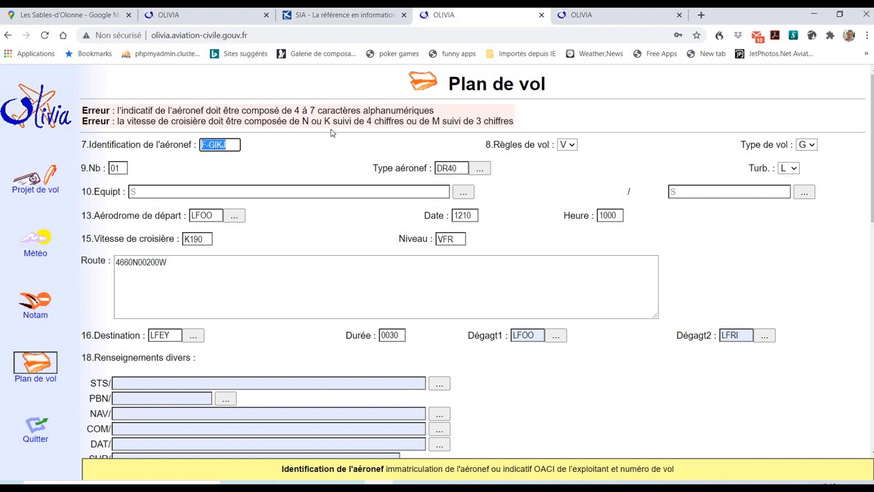
# Step: Correct the aircraft identification to FGIKJ and the cruising speed to K0190
pyautogui.click(204, 145)
pyautogui.press('BackSpace')
pyautogui.doubleClick(192, 237)
pyautogui.click(193, 239)
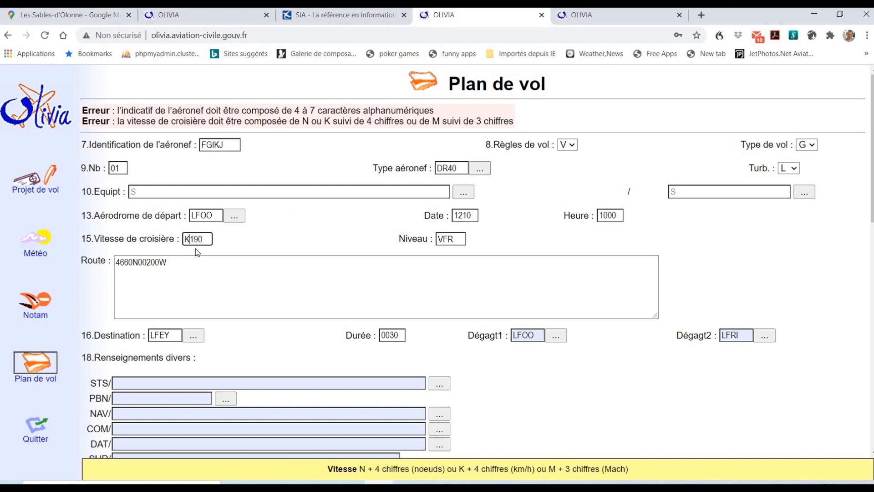
pyautogui.write('0')
# Step: Resubmit the corrected flight plan form and confirm sending the plan
pyautogui.scroll(-10, 337, 298)
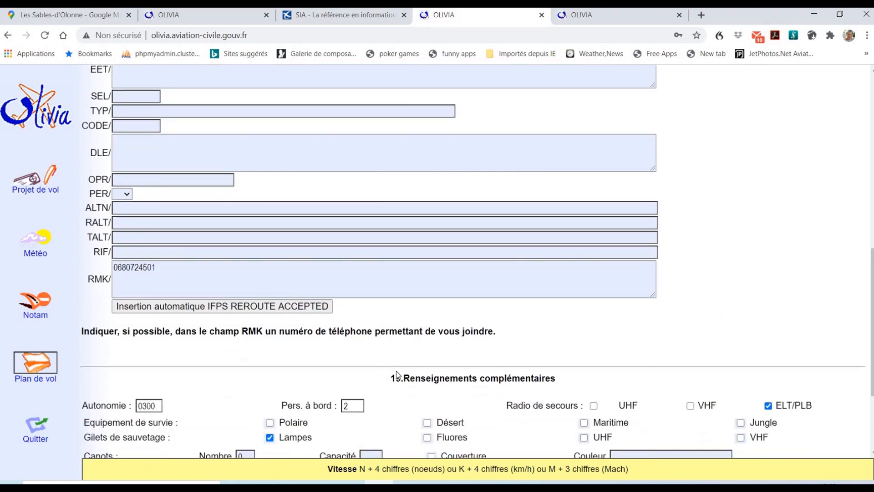
pyautogui.scroll(-3, 364, 351)
pyautogui.click(447, 398)
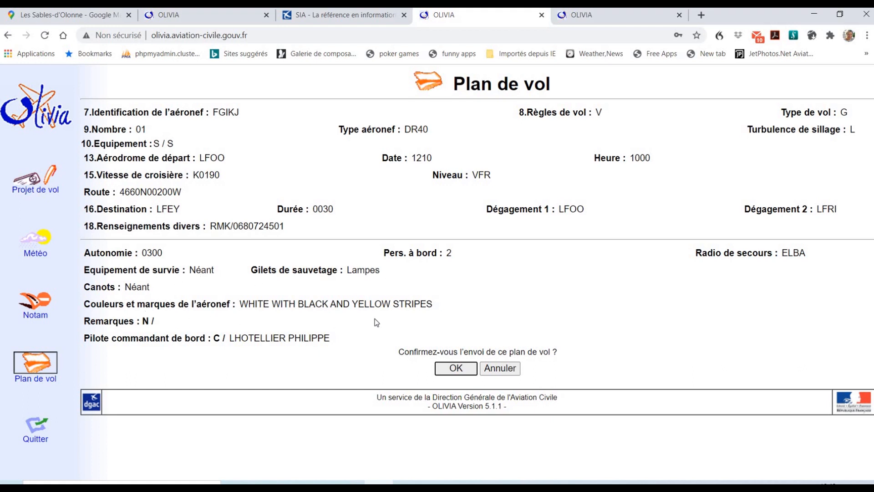
pyautogui.click(457, 370)
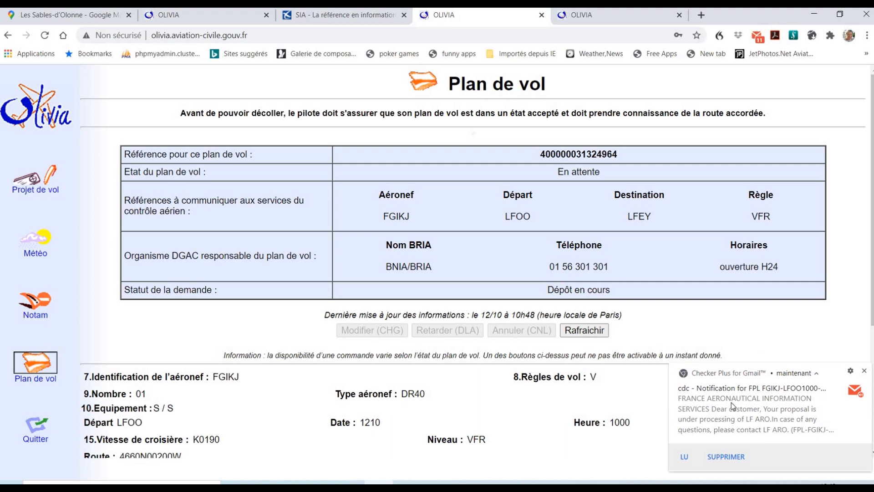
# Step: Open Gmail in a new browser tab and read the notification e-mail for FPL FGIKJ-LFOO1000-LFEY-201012
pyautogui.click(378, 484)
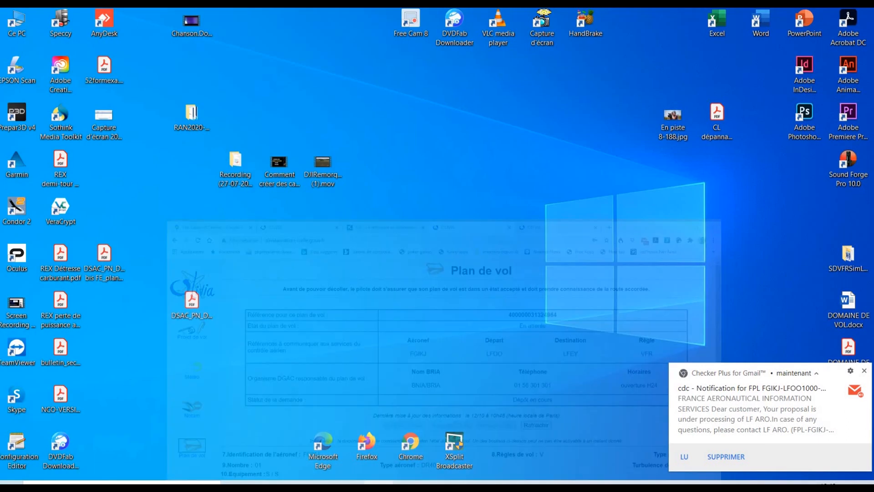
pyautogui.hotkey('alt', 'Tab')
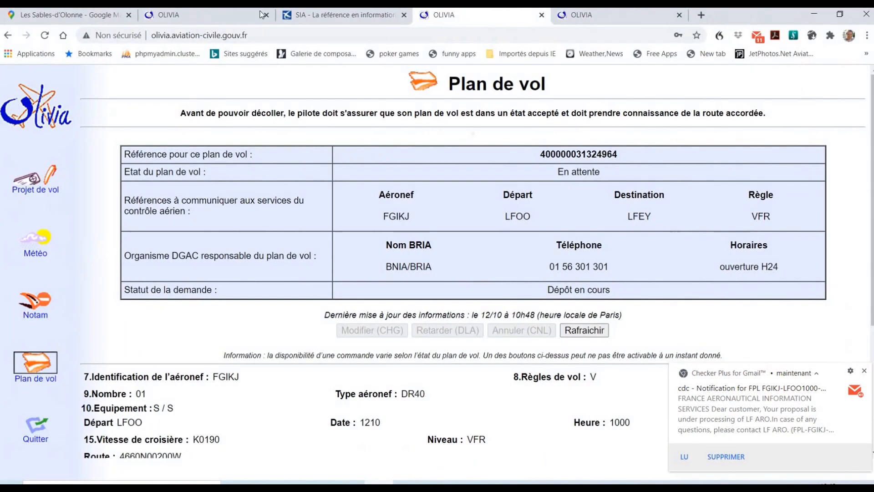
pyautogui.click(701, 15)
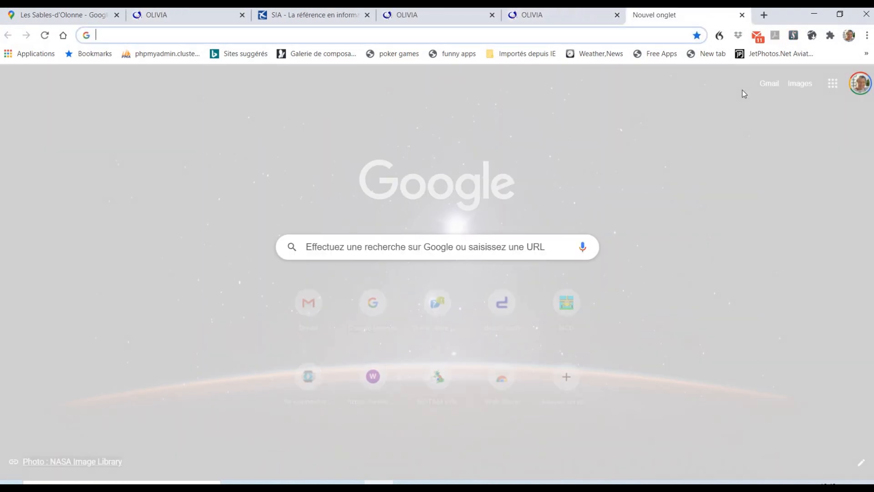
pyautogui.click(767, 85)
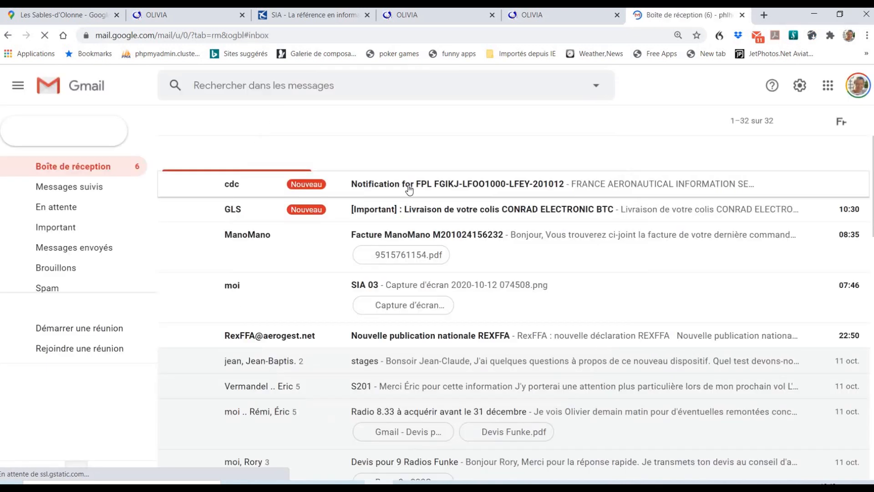
pyautogui.click(377, 183)
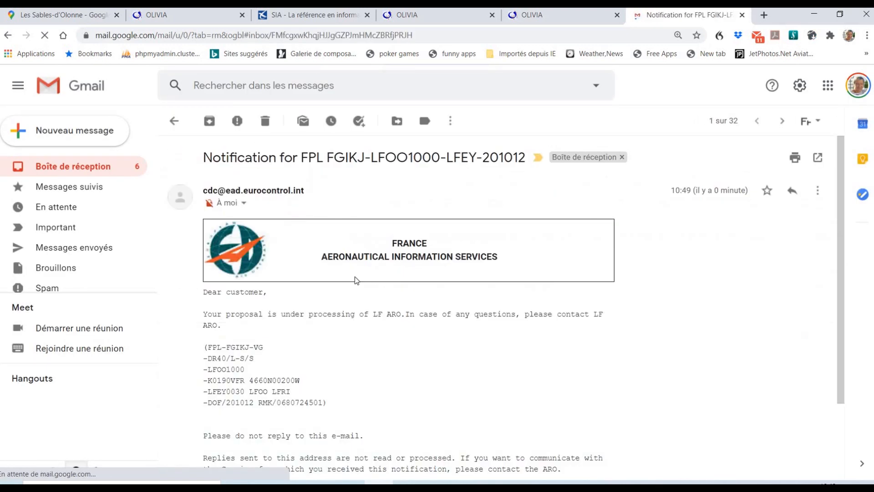
pyautogui.scroll(-3, 354, 277)
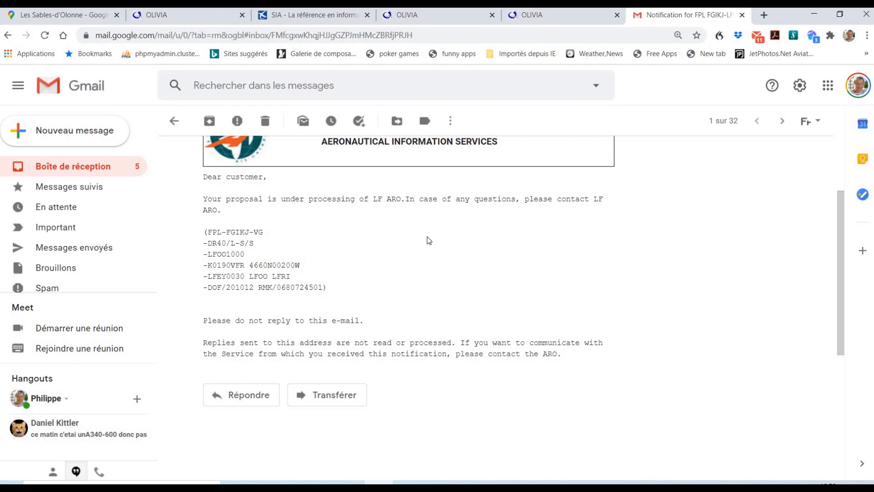
# Step: Switch back to OLIVIA and open the form for consulting or modifying a filed flight plan
pyautogui.click(209, 18)
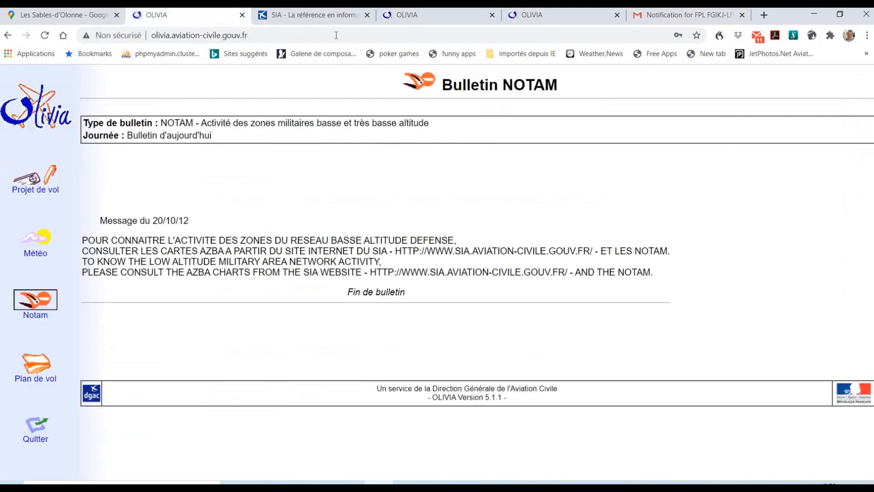
pyautogui.click(298, 16)
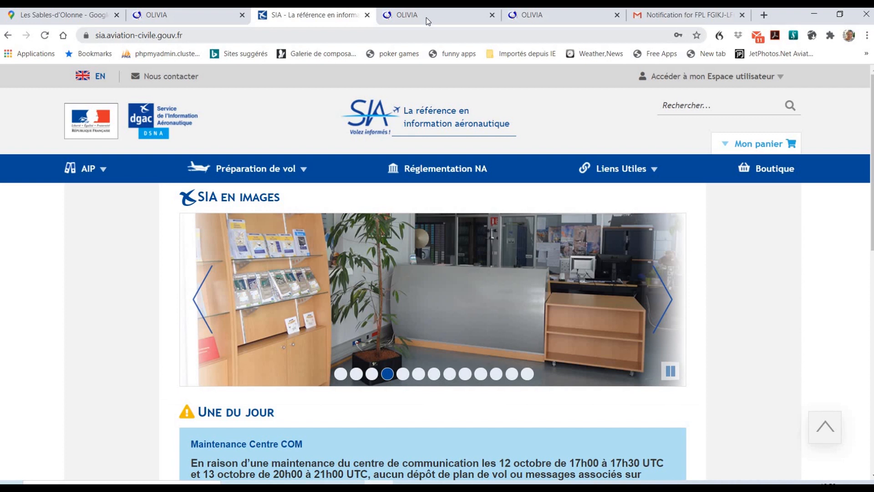
pyautogui.click(426, 18)
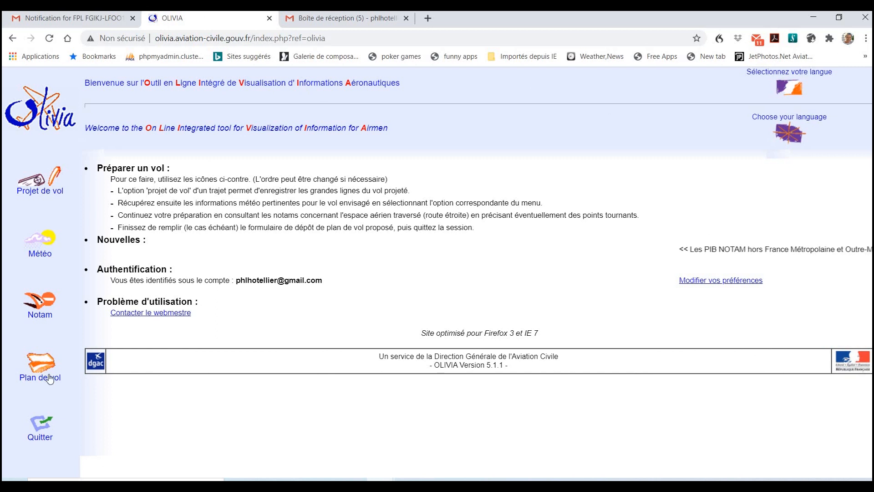
pyautogui.click(40, 362)
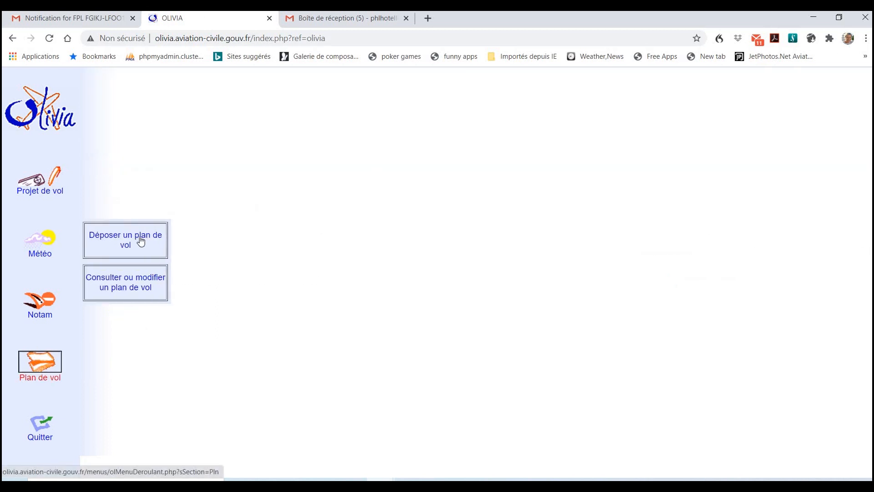
pyautogui.click(139, 289)
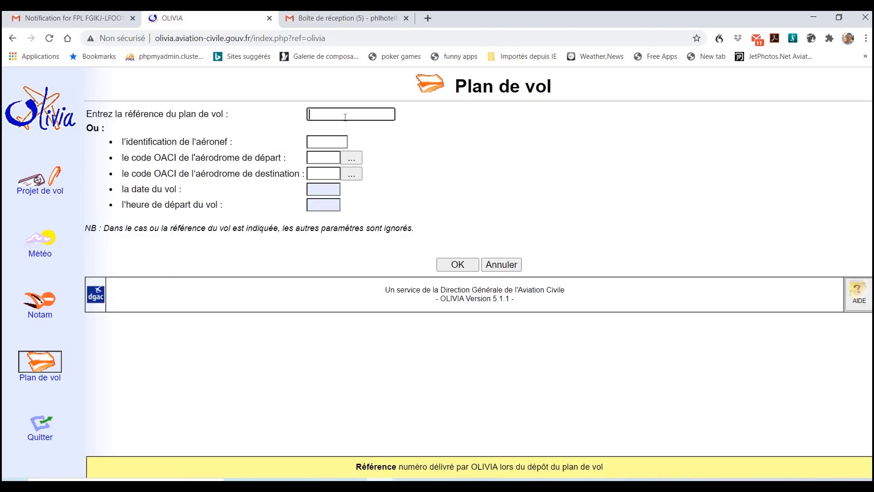
# Step: Fill in the flight plan lookup with aircraft identification FGIKJ, departure aerodrome LFOO and destination aerodrome LFEY
pyautogui.click(319, 143)
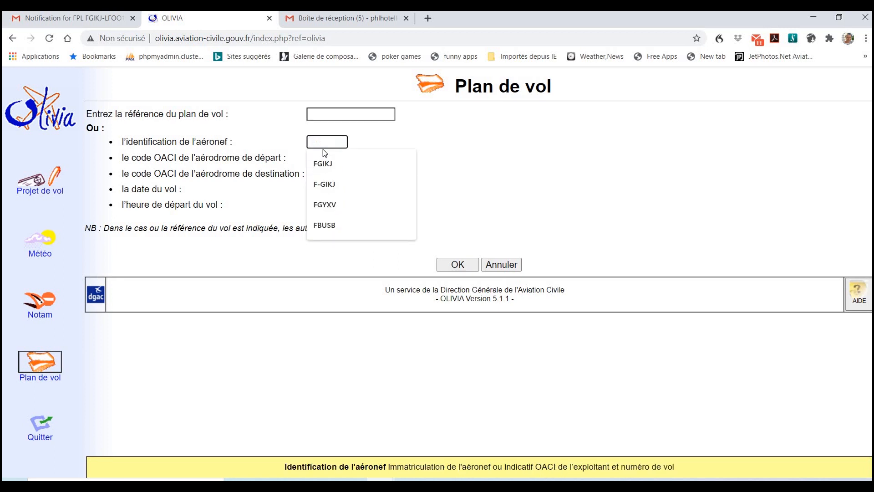
pyautogui.click(328, 164)
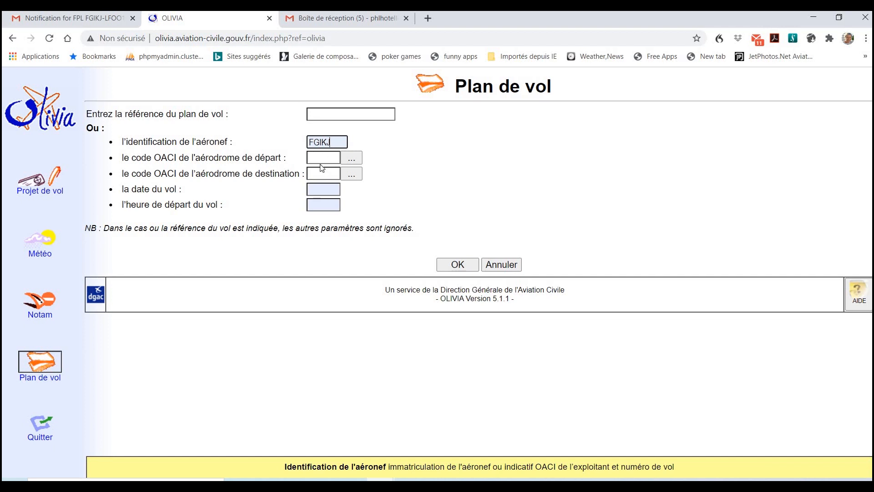
pyautogui.click(322, 159)
pyautogui.click(314, 174)
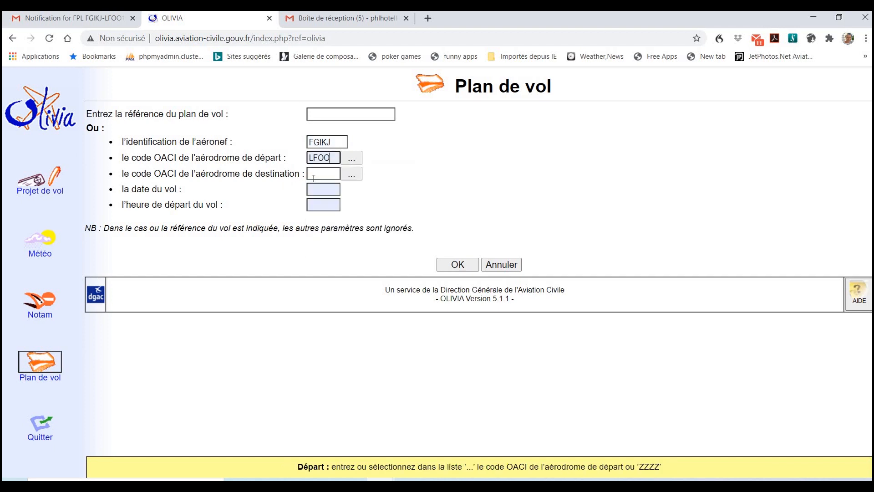
pyautogui.click(314, 174)
pyautogui.click(324, 193)
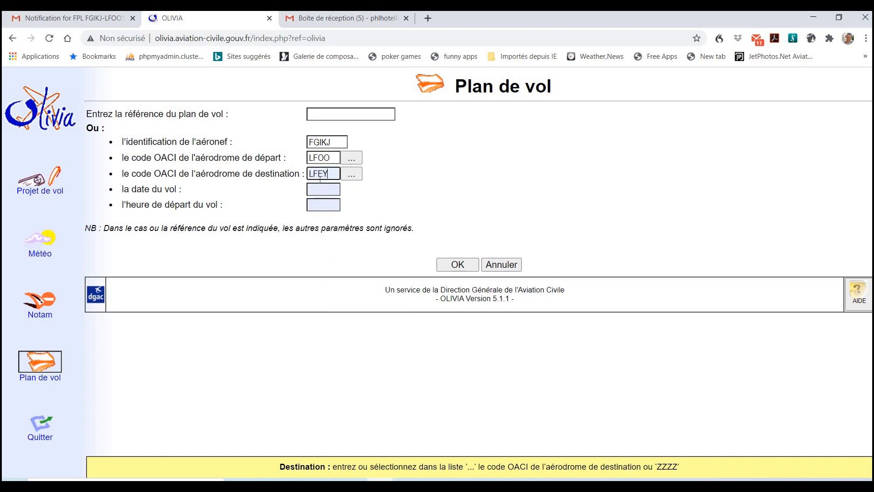
# Step: Set the flight date to 1210 and the departure time to 1000, and look up the filed flight plan
pyautogui.click(324, 191)
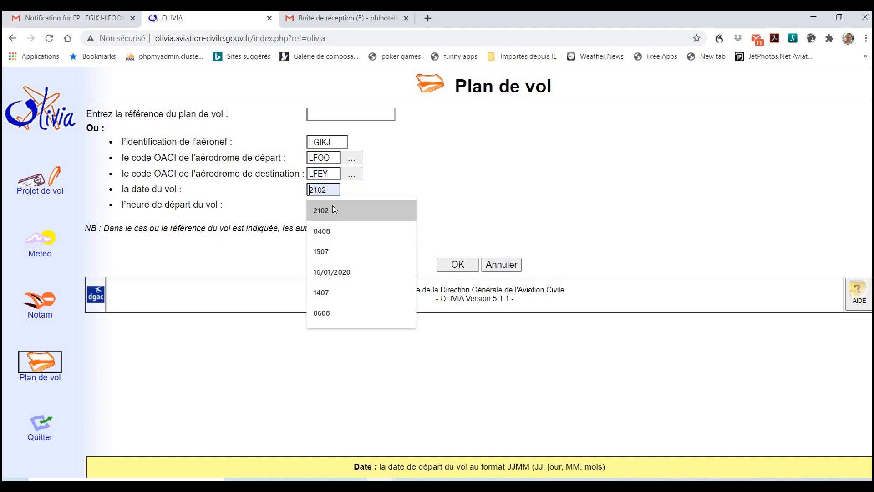
pyautogui.write('12')
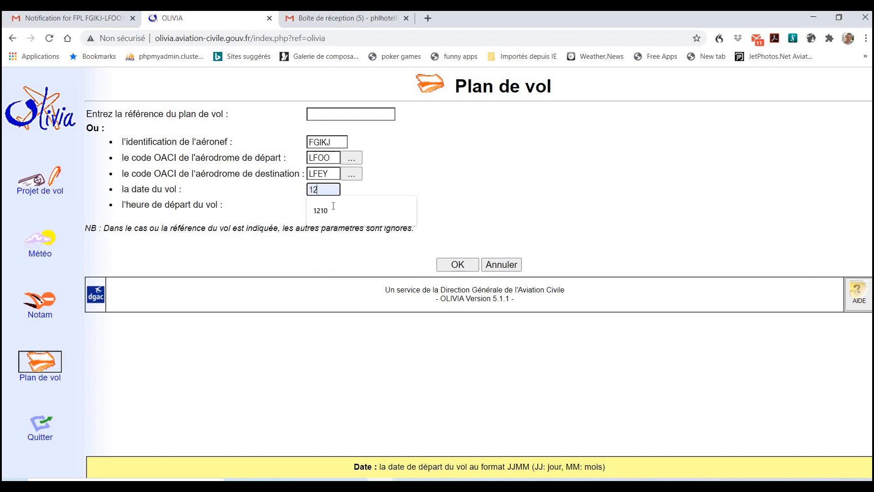
pyautogui.click(321, 210)
pyautogui.click(332, 205)
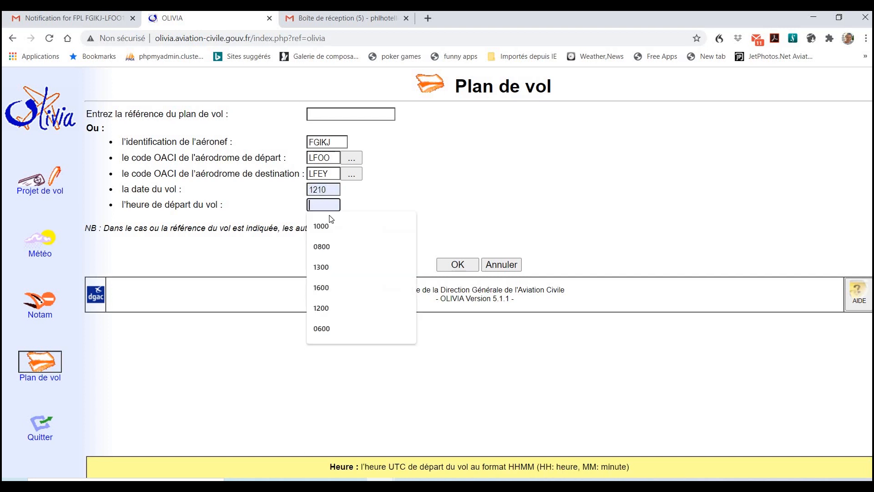
pyautogui.click(345, 224)
pyautogui.click(458, 265)
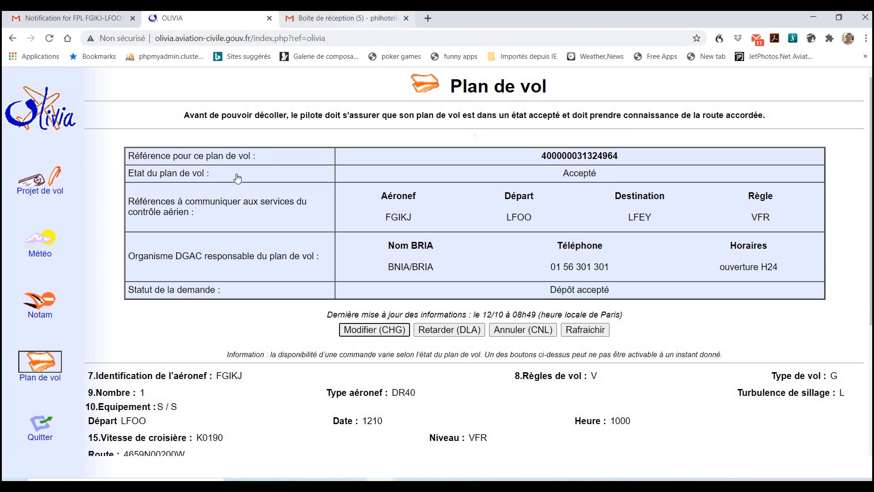
# Step: Switch to Gmail and read the acceptance and IFPS distribution messages in the notification thread for FPL FGIKJ-LFOO1000-LFEY-201012
pyautogui.click(367, 22)
pyautogui.click(293, 186)
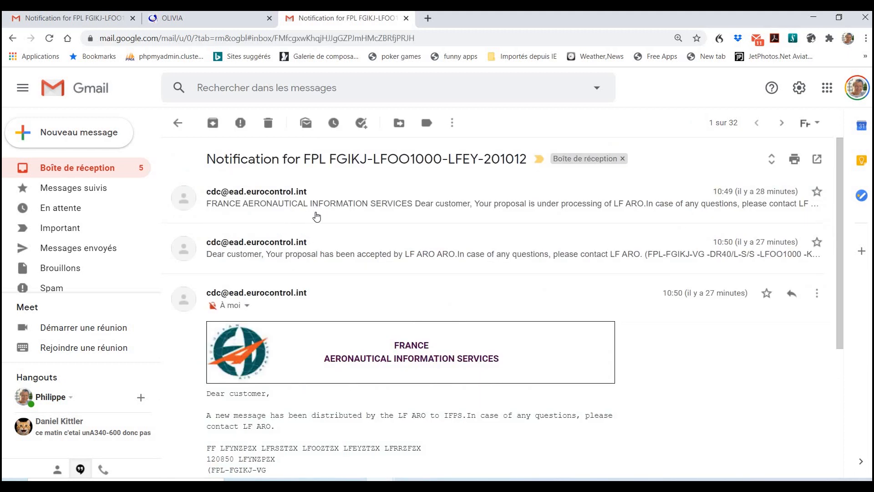
pyautogui.click(304, 258)
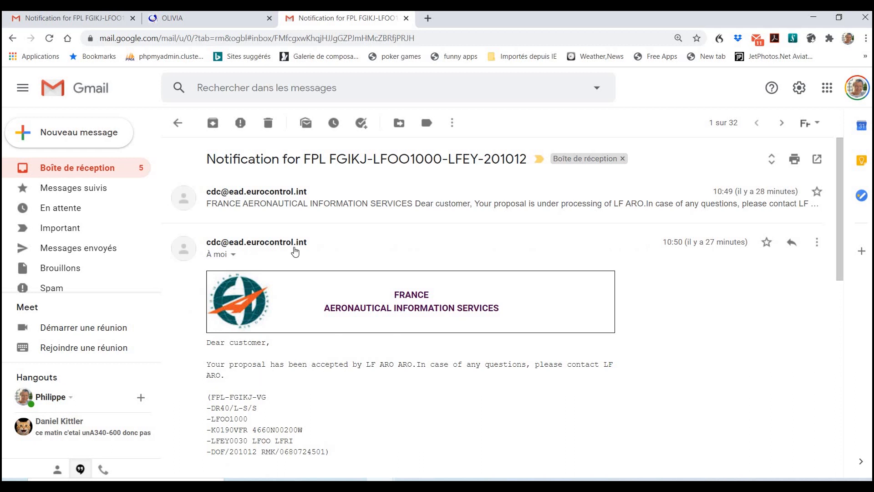
pyautogui.scroll(-1, 53, 133)
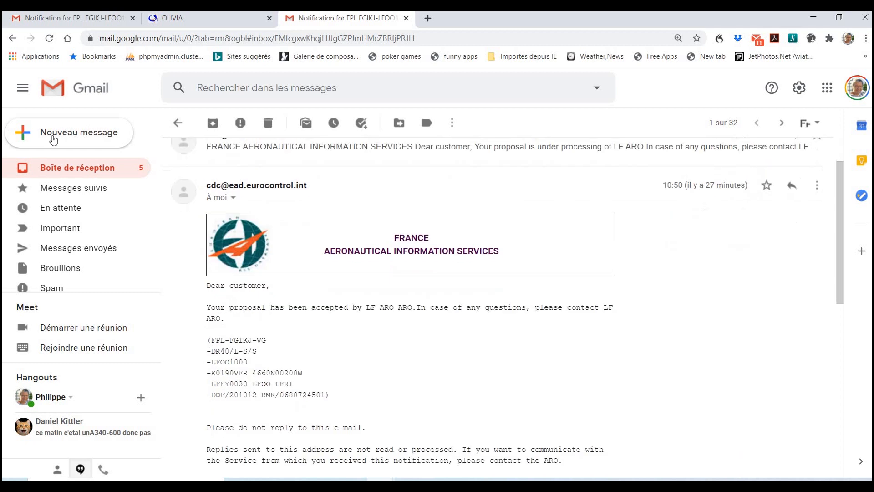
pyautogui.scroll(-5, 337, 313)
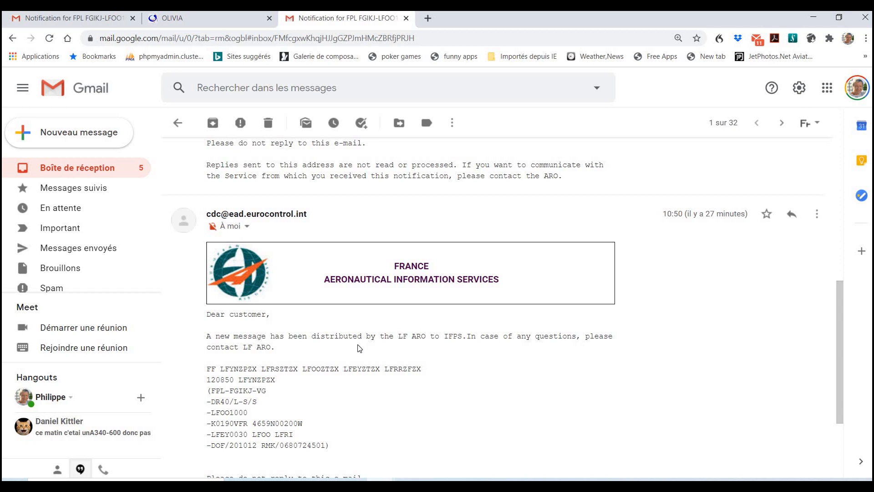
# Step: Return to OLIVIA, request cancellation (CNL) of the filed FGIKJ flight plan from LFOO to LFEY, and confirm it
pyautogui.hotkey('ctrl', 'shift', 'Tab')
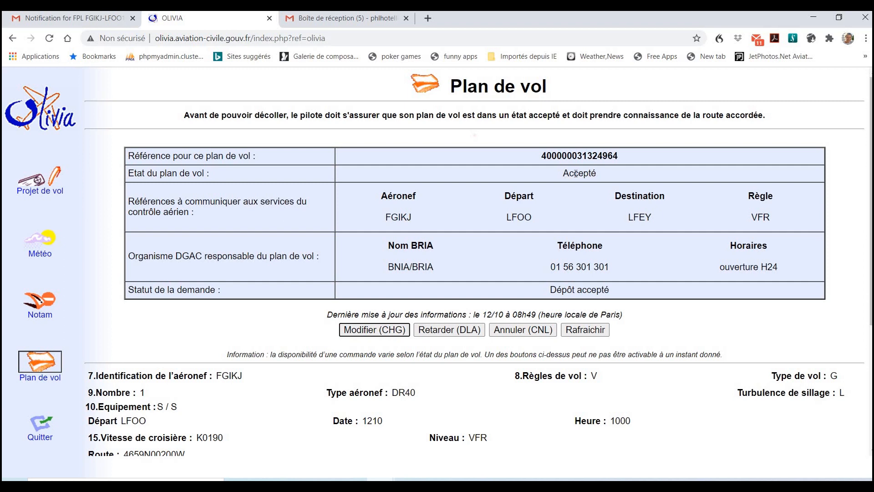
pyautogui.click(520, 238)
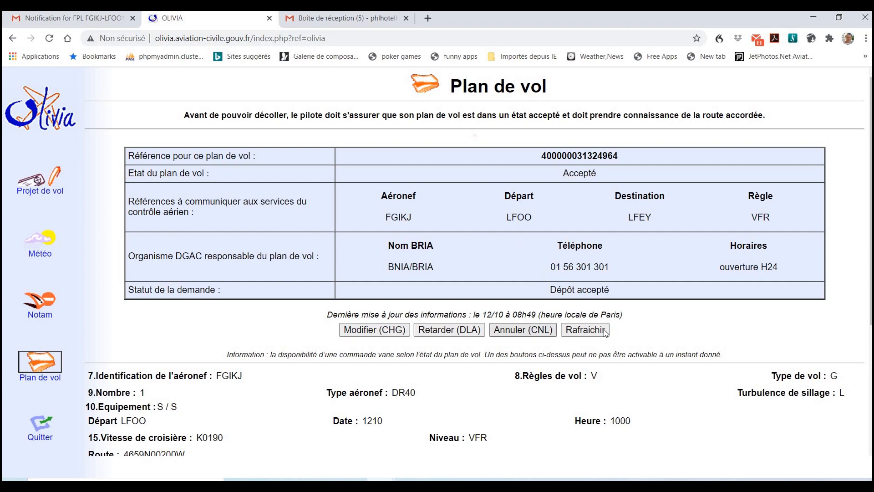
pyautogui.click(543, 336)
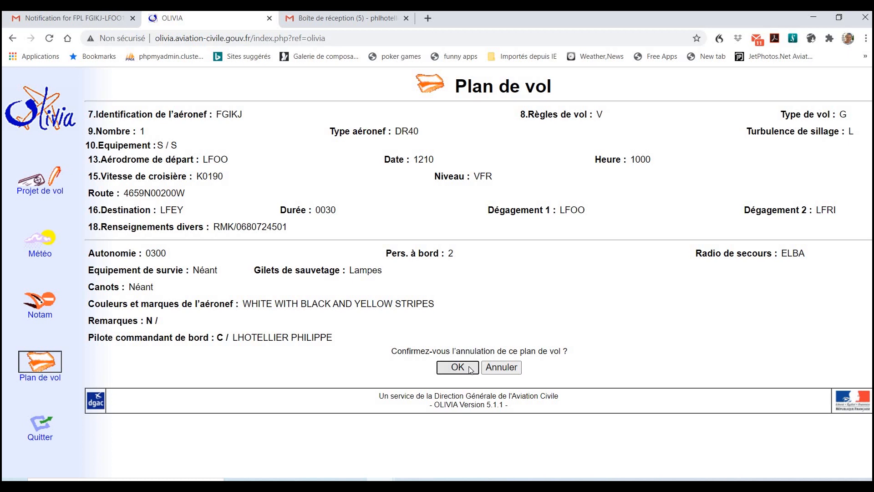
pyautogui.click(470, 369)
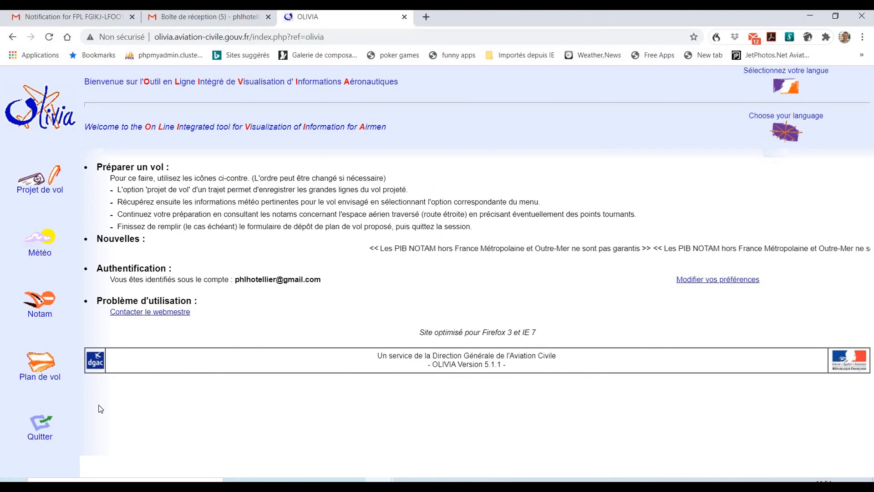
# Step: Open the form for consulting or modifying a flight plan, paste the flight plan reference number, and look up its status
pyautogui.click(39, 361)
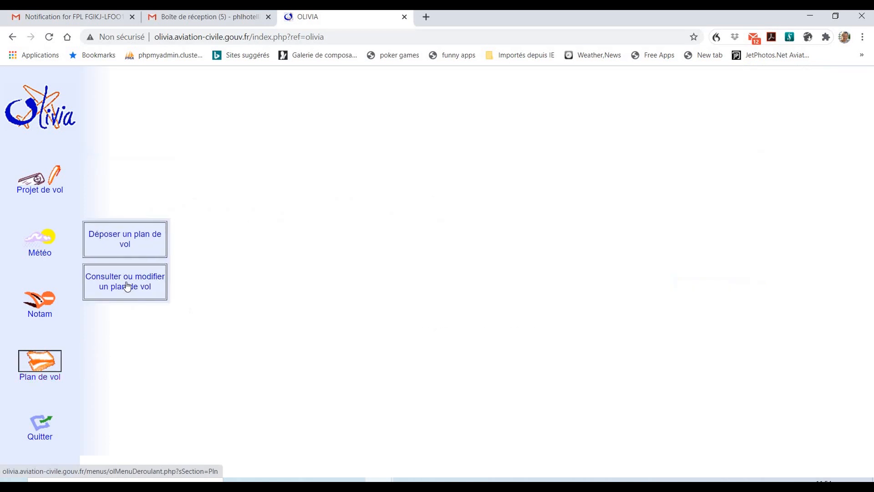
pyautogui.click(127, 286)
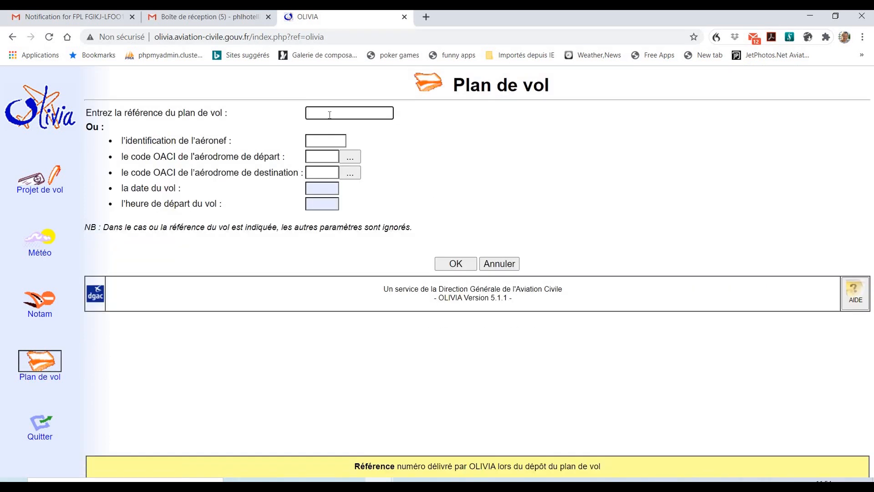
pyautogui.rightClick(330, 116)
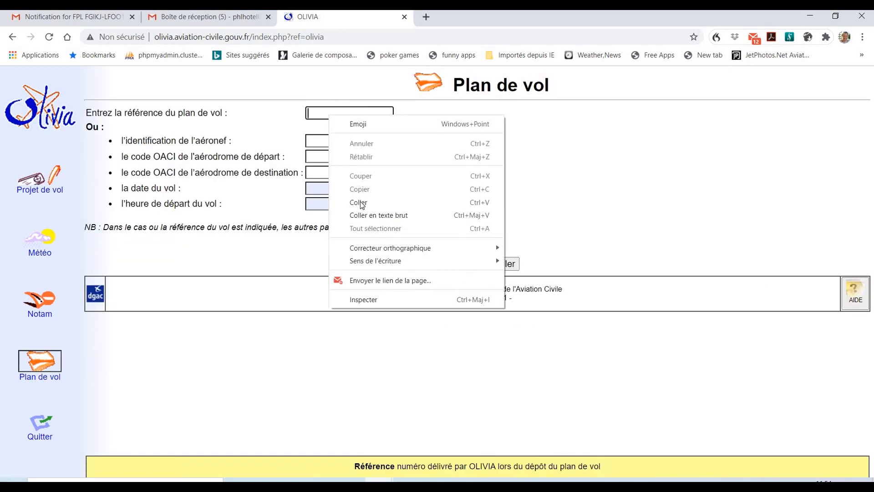
pyautogui.click(413, 202)
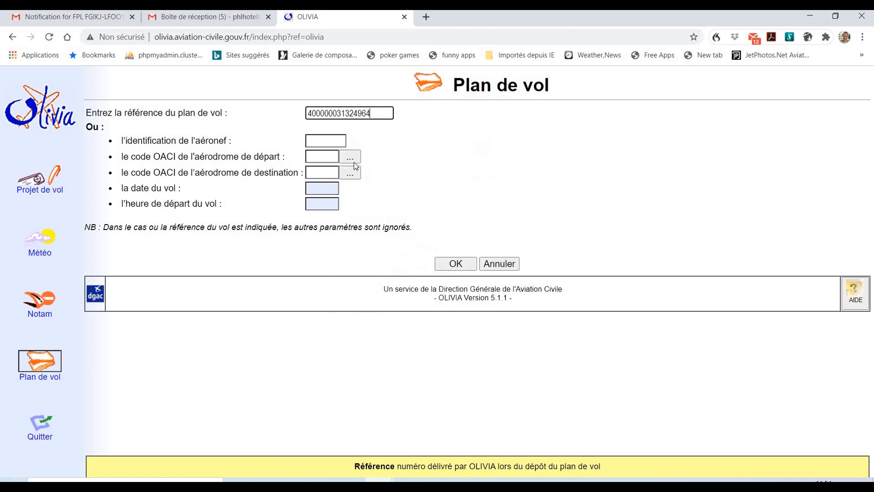
pyautogui.click(454, 264)
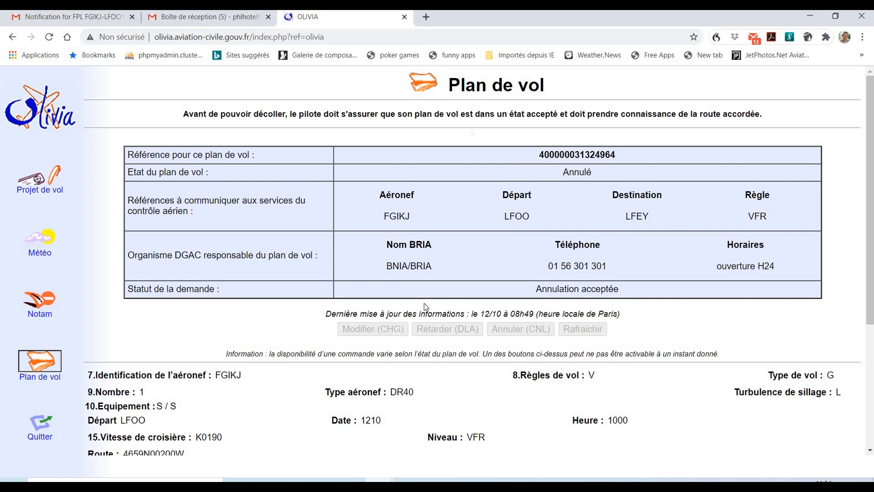
pyautogui.moveTo(380, 468)
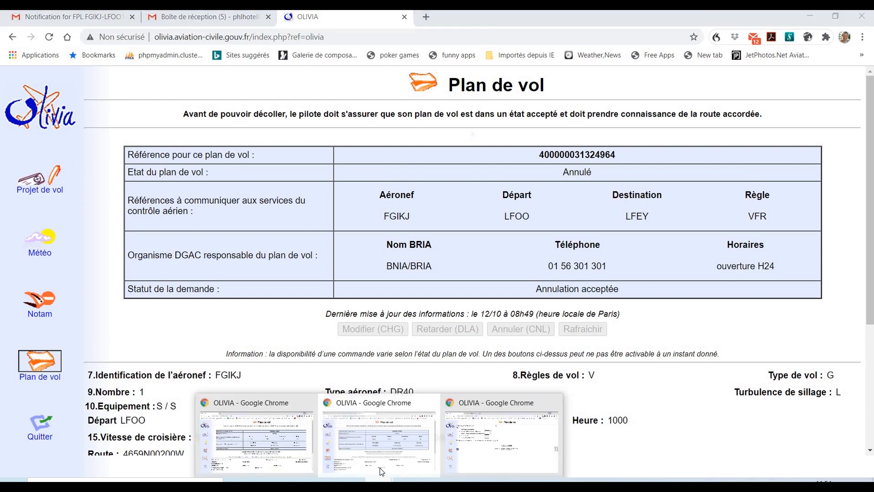
pyautogui.click(473, 444)
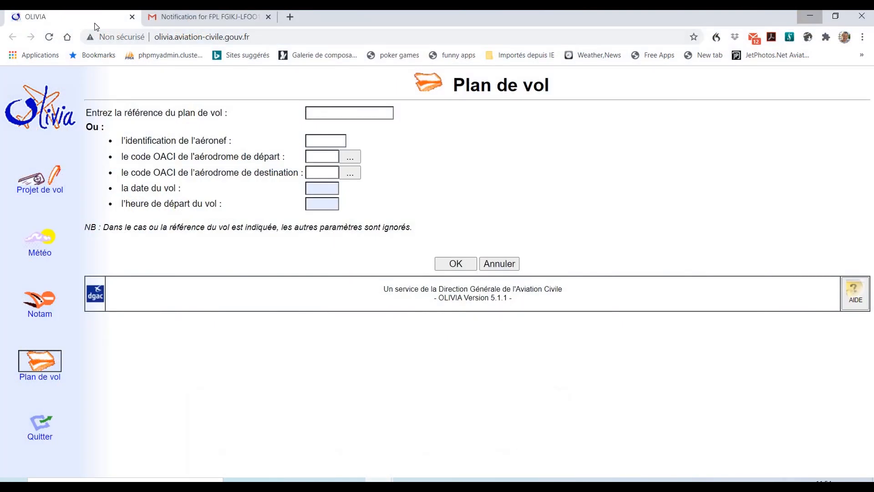
pyautogui.click(202, 17)
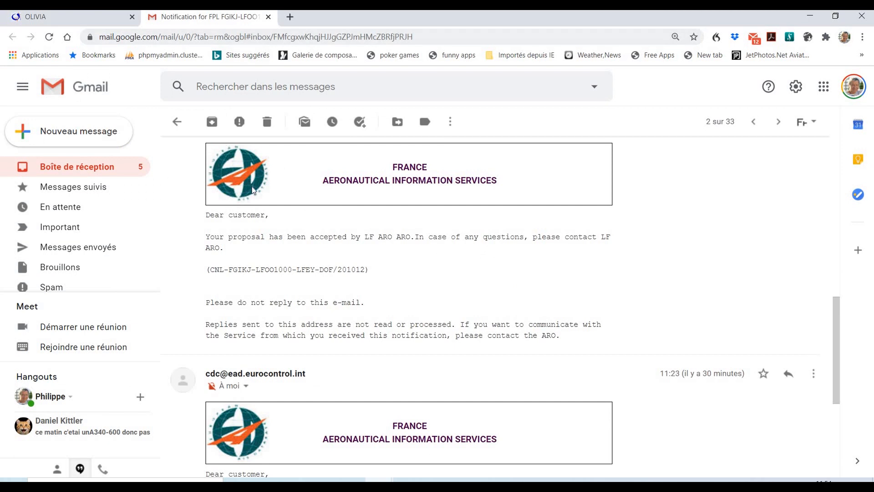
pyautogui.scroll(-2, 255, 192)
pyautogui.scroll(1, 271, 204)
pyautogui.scroll(-1, 272, 204)
pyautogui.scroll(2, 291, 219)
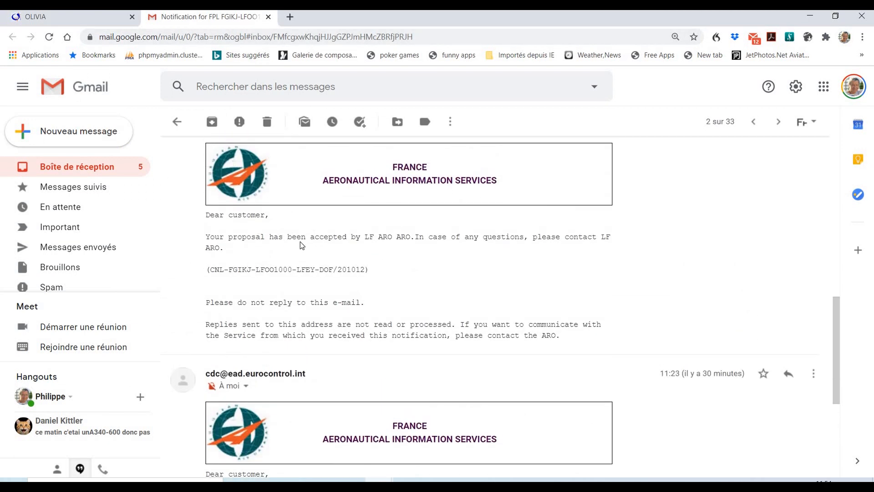